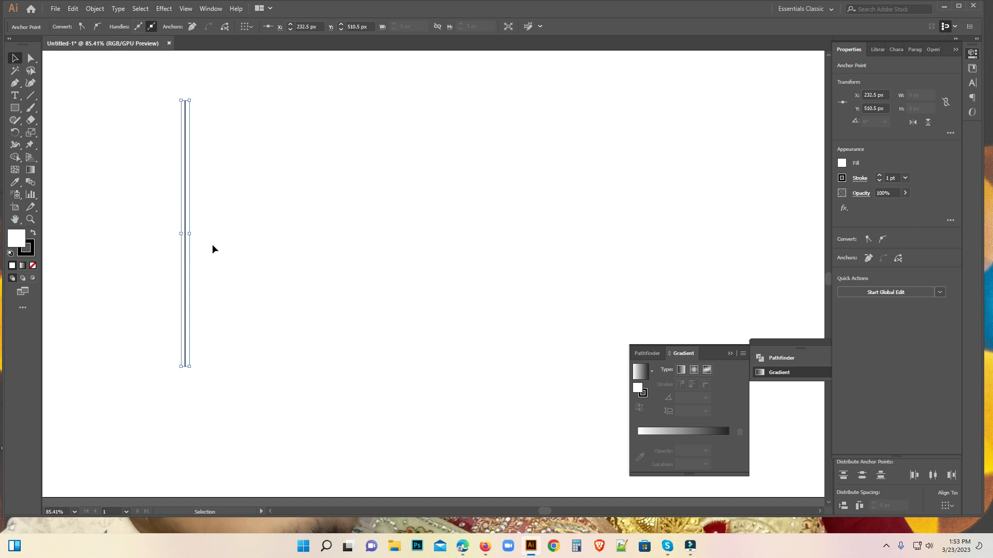
# Duplicate the vertical line three times to the right at an even 17 px spacing, making four parallel lines.
pyautogui.moveTo(186, 233); pyautogui.dragTo(197, 232)
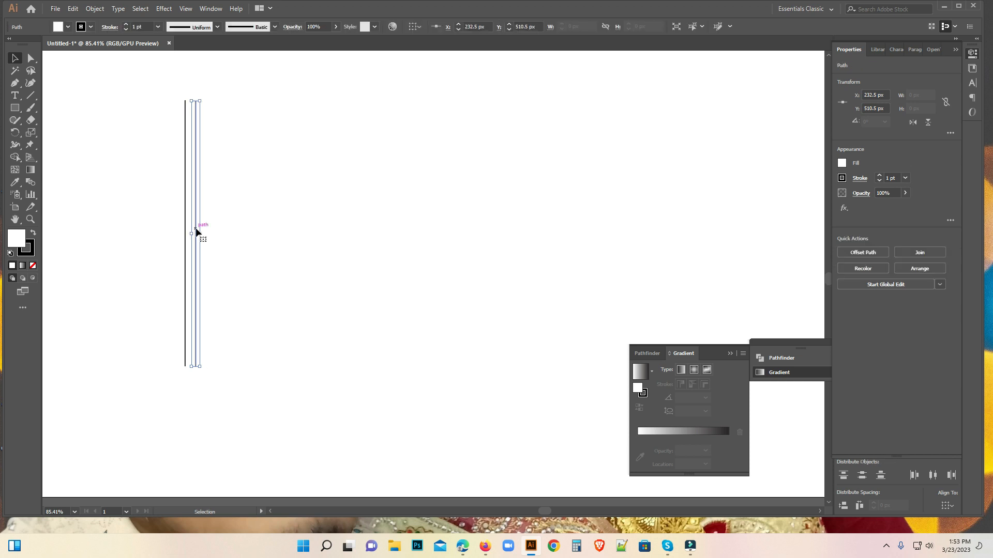
pyautogui.press('a')
pyautogui.hotkey('ctrl', 'd')
pyautogui.hotkey('ctrl', 'd')
pyautogui.press('v')
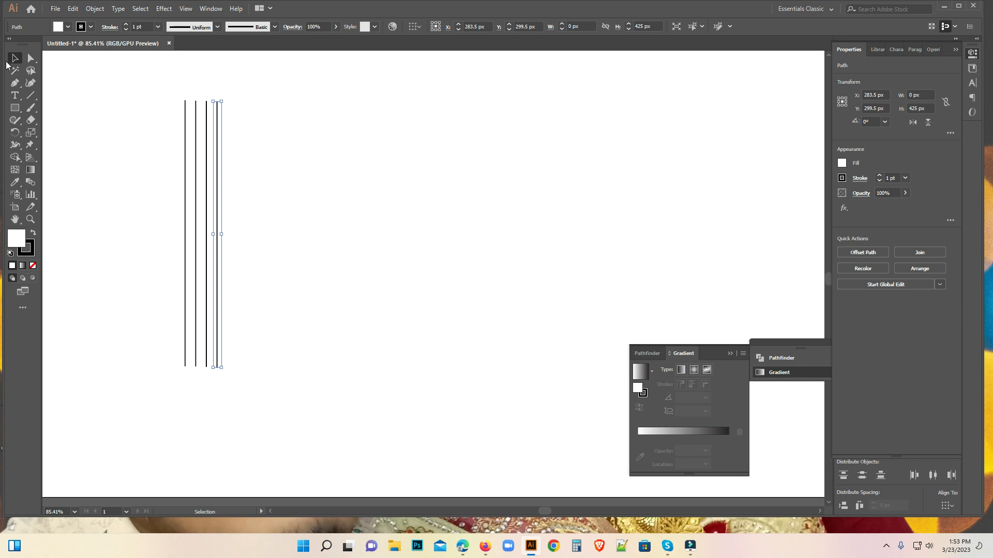
# Align the top ends of all four vertical lines.
pyautogui.click(149, 113)
pyautogui.moveTo(117, 80); pyautogui.dragTo(308, 285)
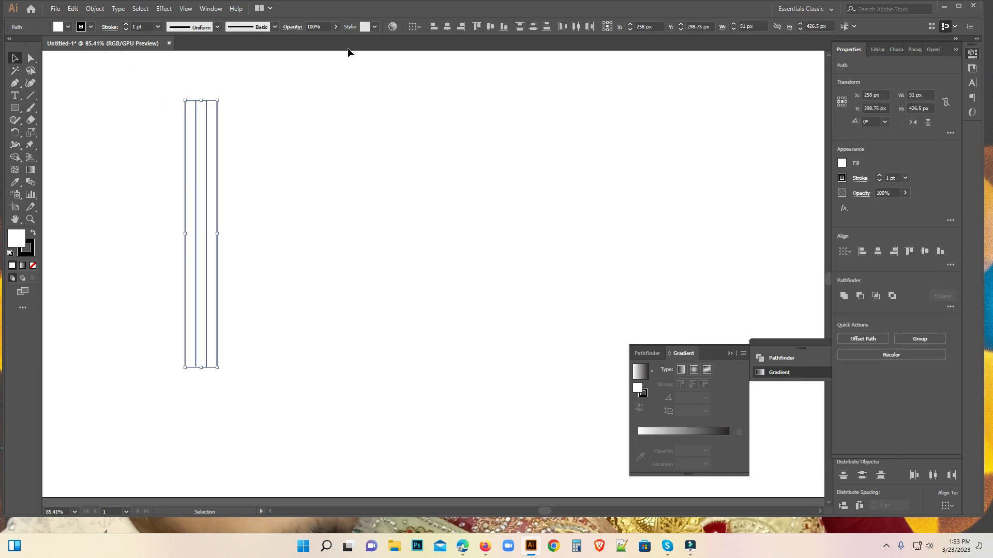
pyautogui.click(477, 27)
# Copy the set of four vertical lines about 160 px to the right.
pyautogui.moveTo(199, 226); pyautogui.dragTo(234, 234)
pyautogui.moveTo(141, 86); pyautogui.dragTo(284, 192)
pyautogui.moveTo(197, 209); pyautogui.dragTo(298, 212)
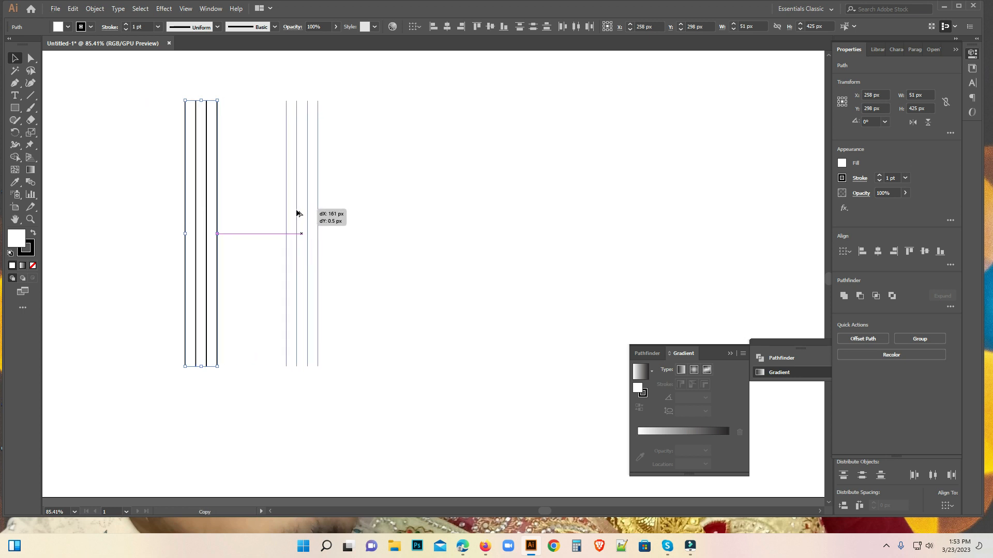
pyautogui.moveTo(297, 212); pyautogui.dragTo(297, 213)
# Align the top ends of all eight vertical lines and group them.
pyautogui.click(426, 224)
pyautogui.moveTo(84, 85); pyautogui.dragTo(346, 178)
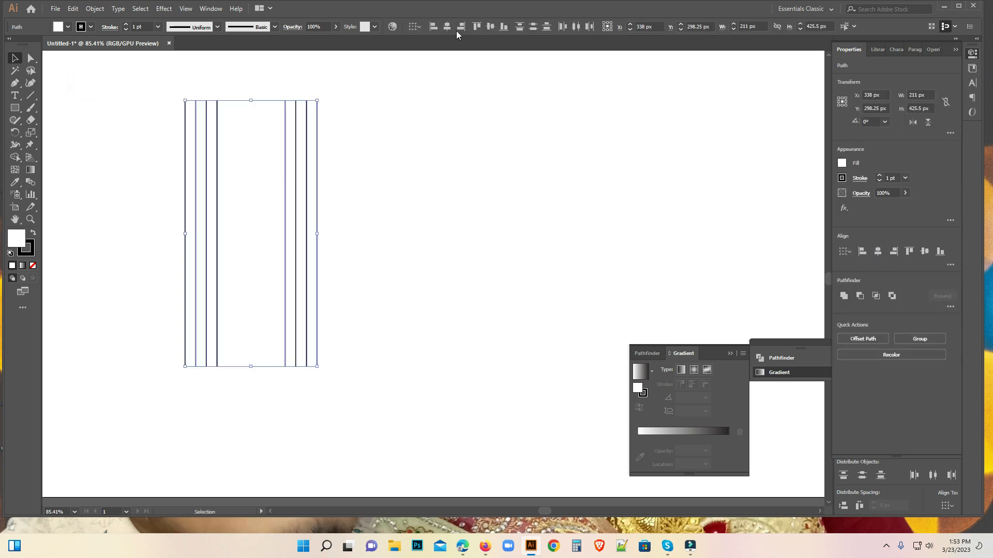
pyautogui.click(476, 27)
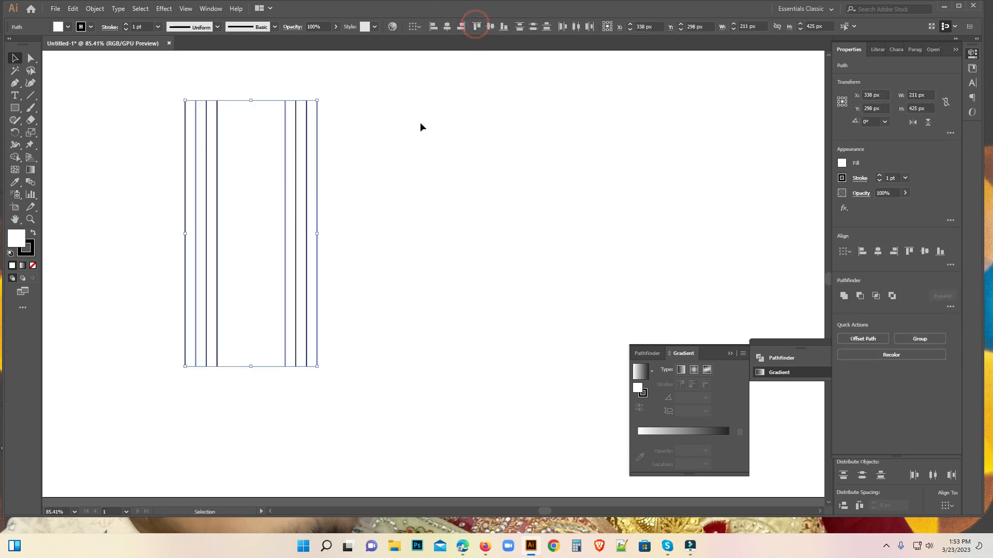
pyautogui.rightClick(310, 133)
pyautogui.click(343, 197)
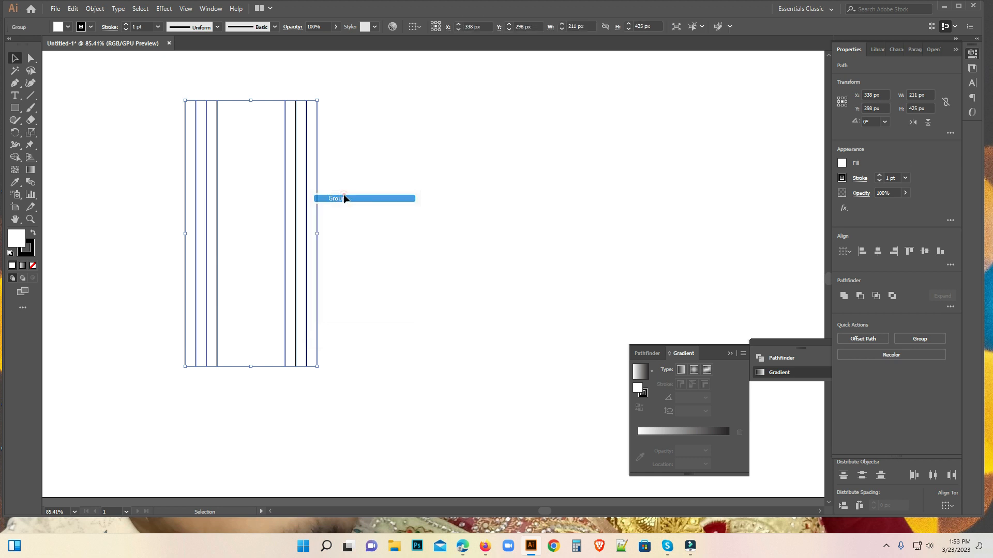
# Paste a copy of the line group in front and rotate it a quarter turn so it crosses the original horizontally.
pyautogui.click(89, 10)
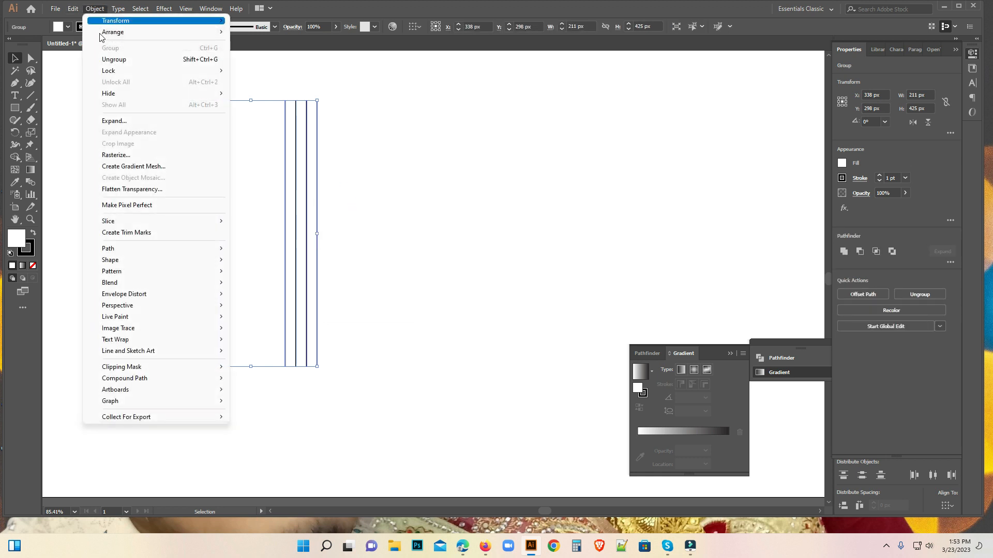
pyautogui.moveTo(73, 9)
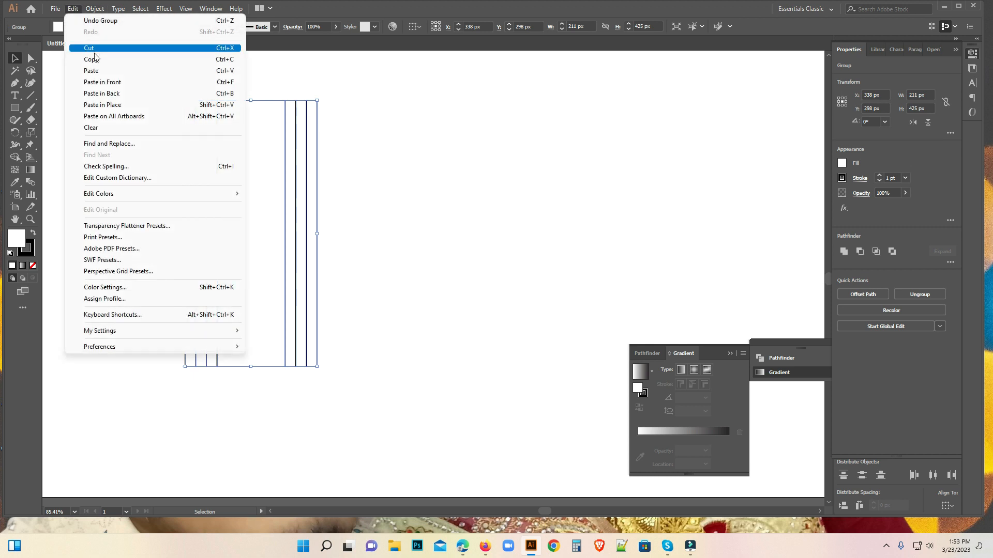
pyautogui.click(95, 59)
pyautogui.click(80, 9)
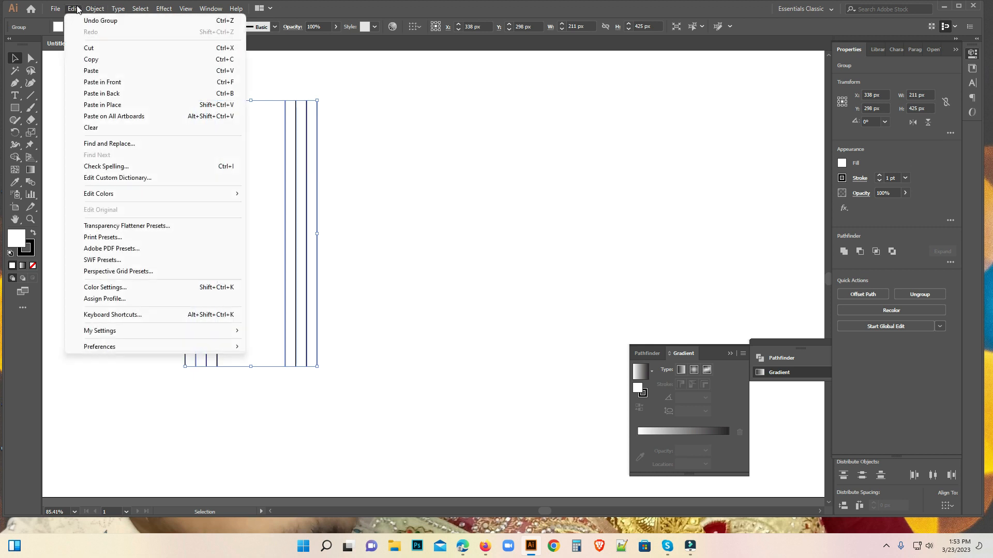
pyautogui.click(110, 84)
pyautogui.moveTo(320, 97); pyautogui.dragTo(402, 257)
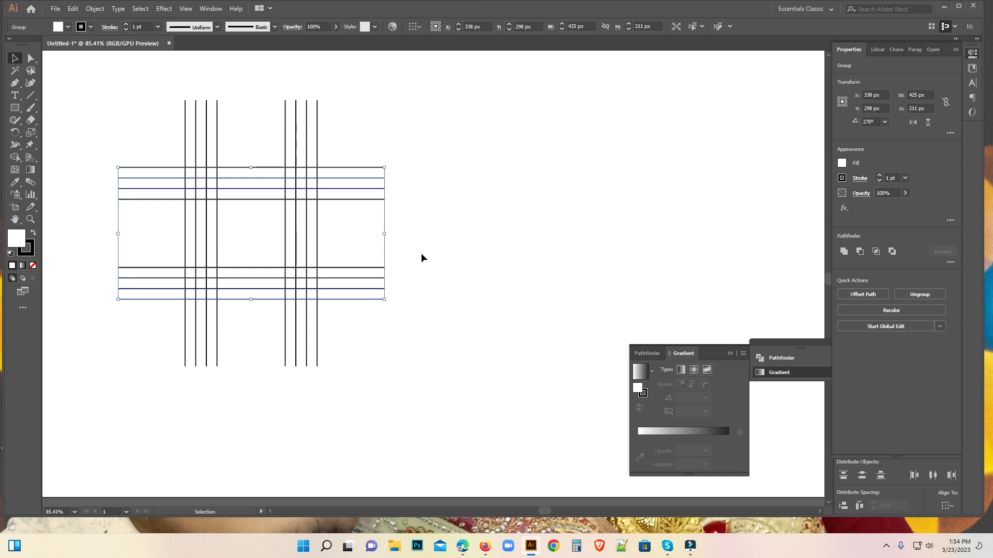
pyautogui.click(463, 262)
# Draw a 211 px square between the outermost line intersections, with no fill and a red stroke.
pyautogui.moveTo(111, 96); pyautogui.dragTo(204, 97)
pyautogui.moveTo(383, 305); pyautogui.dragTo(312, 222)
pyautogui.click(15, 107)
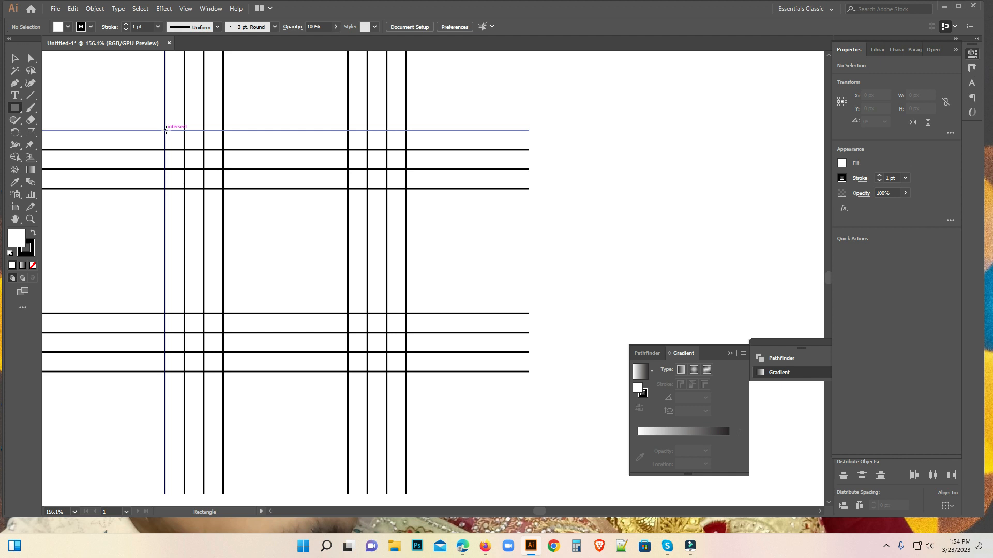
pyautogui.moveTo(166, 130); pyautogui.dragTo(372, 374)
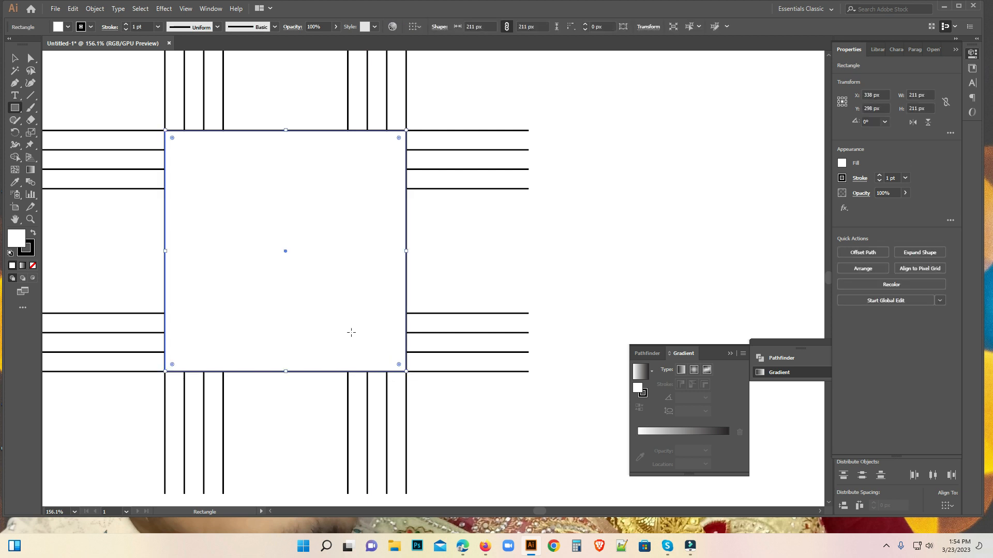
pyautogui.click(58, 27)
pyautogui.click(7, 43)
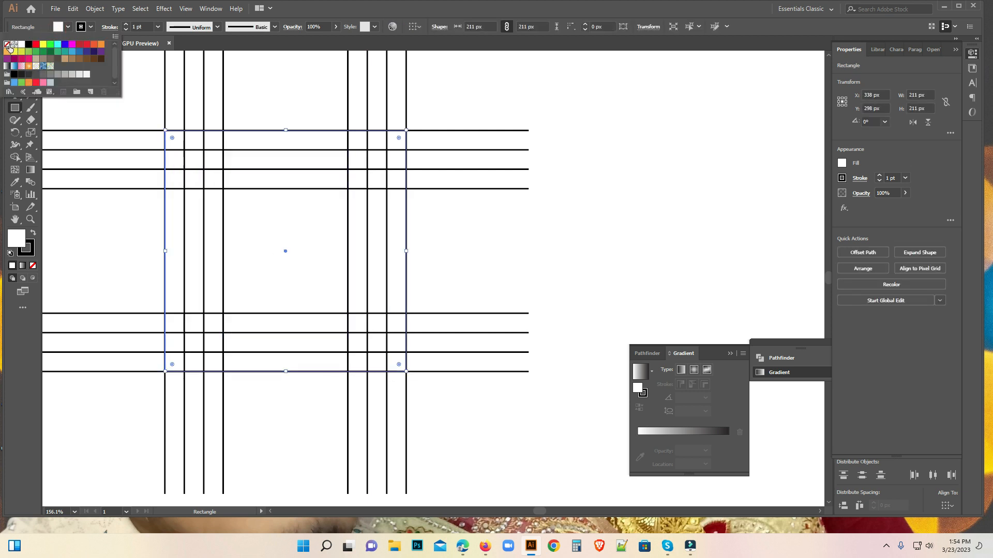
pyautogui.click(81, 27)
pyautogui.click(79, 43)
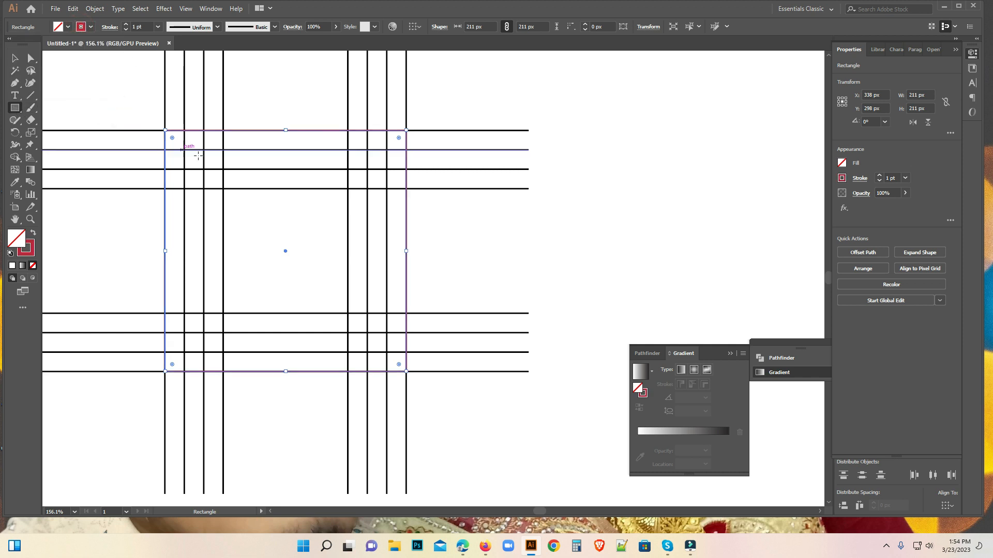
# Draw three nested squares on the successive inner line intersections, the largest 177 px and the smallest 109 px wide.
pyautogui.moveTo(183, 150); pyautogui.dragTo(388, 351)
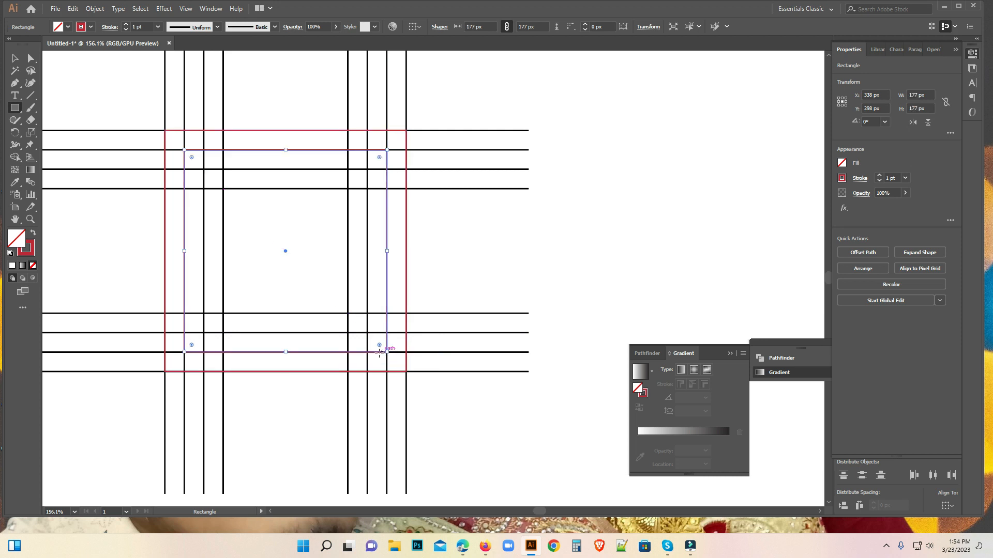
pyautogui.moveTo(203, 169); pyautogui.dragTo(369, 334)
pyautogui.moveTo(223, 189); pyautogui.dragTo(348, 313)
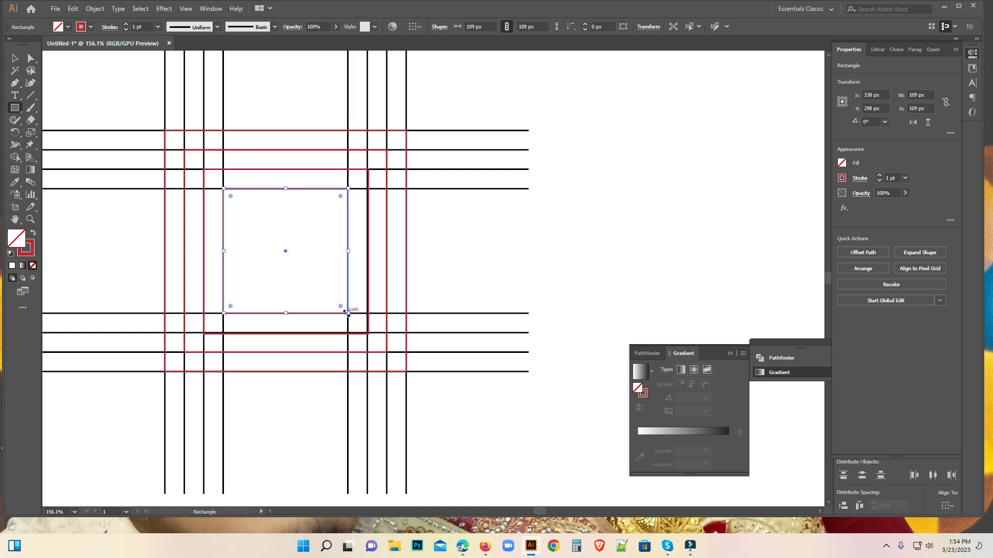
# Delete the vertical and horizontal line groups, keeping only the four red squares.
pyautogui.click(15, 58)
pyautogui.click(88, 74)
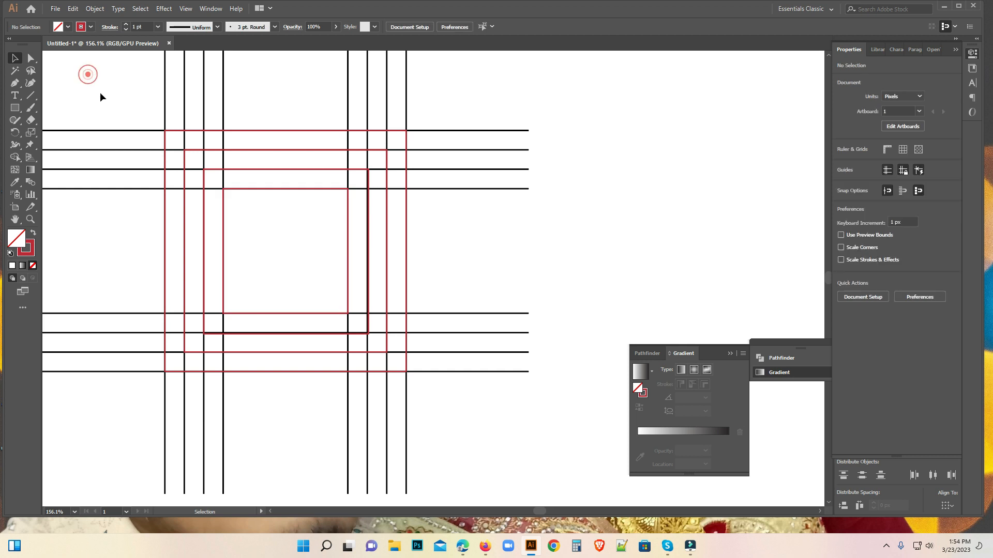
pyautogui.click(107, 98)
pyautogui.moveTo(133, 89); pyautogui.dragTo(426, 99)
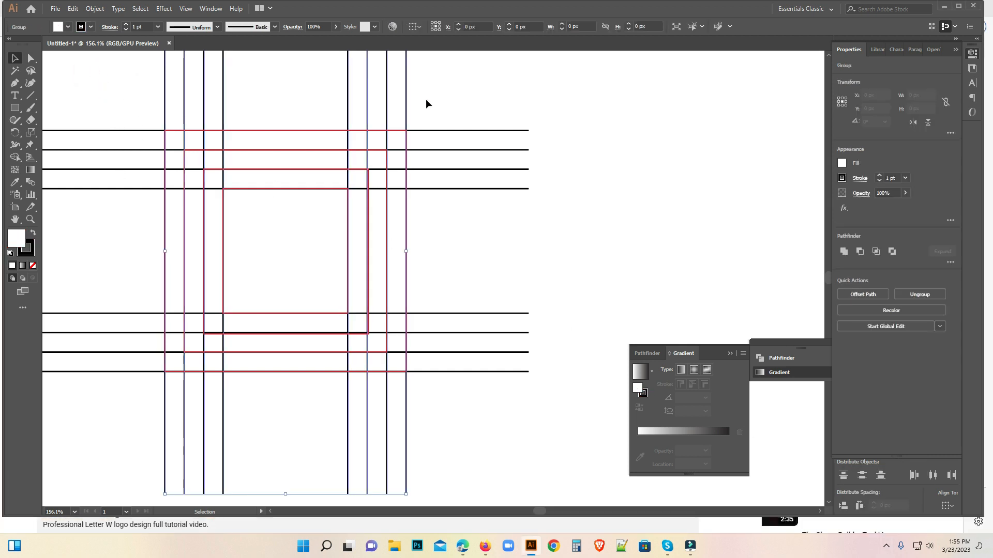
pyautogui.press('Delete')
pyautogui.moveTo(74, 107); pyautogui.dragTo(94, 392)
pyautogui.press('Delete')
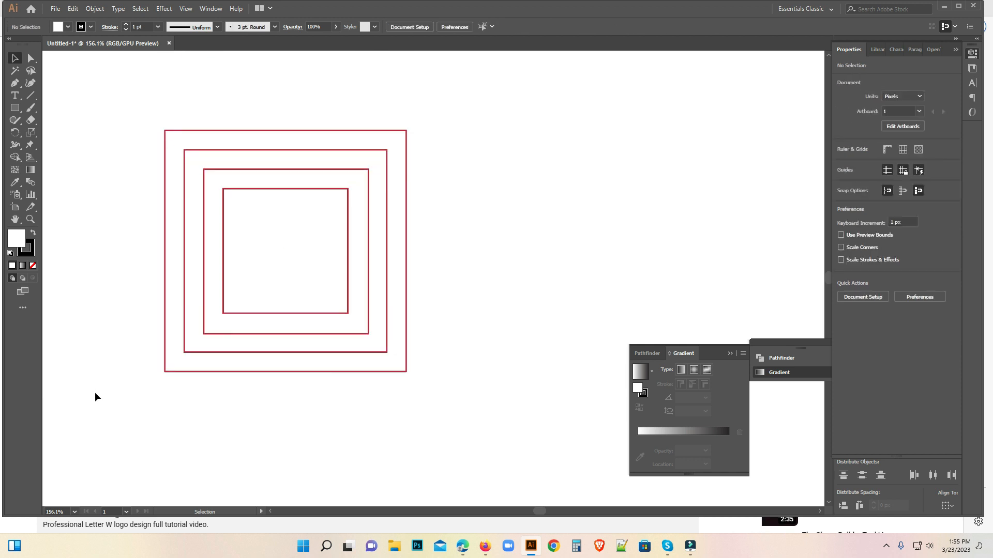
# Round all four corners of the outermost square to a 105.5 px radius, turning it into a circle.
pyautogui.moveTo(114, 107); pyautogui.dragTo(528, 426)
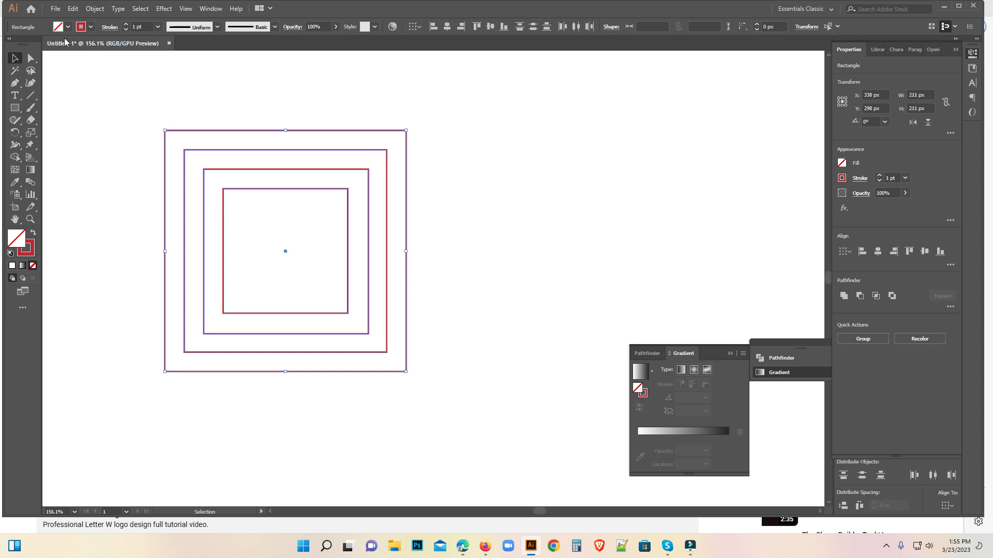
pyautogui.click(28, 61)
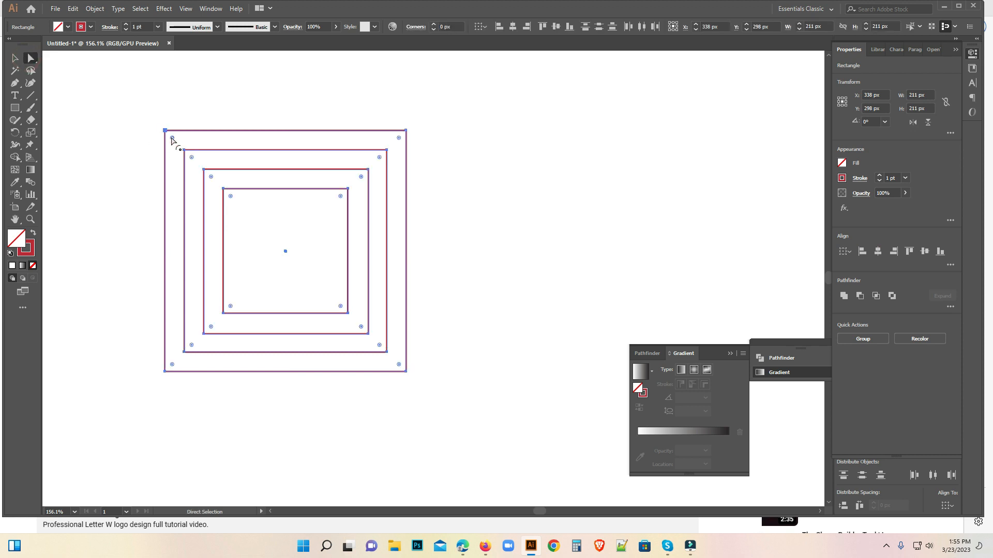
pyautogui.moveTo(172, 139); pyautogui.dragTo(365, 304)
pyautogui.hotkey('ctrl', 'z')
pyautogui.keyDown('shift'); pyautogui.click(399, 138); pyautogui.keyUp('shift')
pyautogui.keyDown('shift'); pyautogui.click(399, 365); pyautogui.keyUp('shift')
pyautogui.keyDown('shift'); pyautogui.click(172, 365); pyautogui.keyUp('shift')
pyautogui.moveTo(172, 365); pyautogui.dragTo(419, 184)
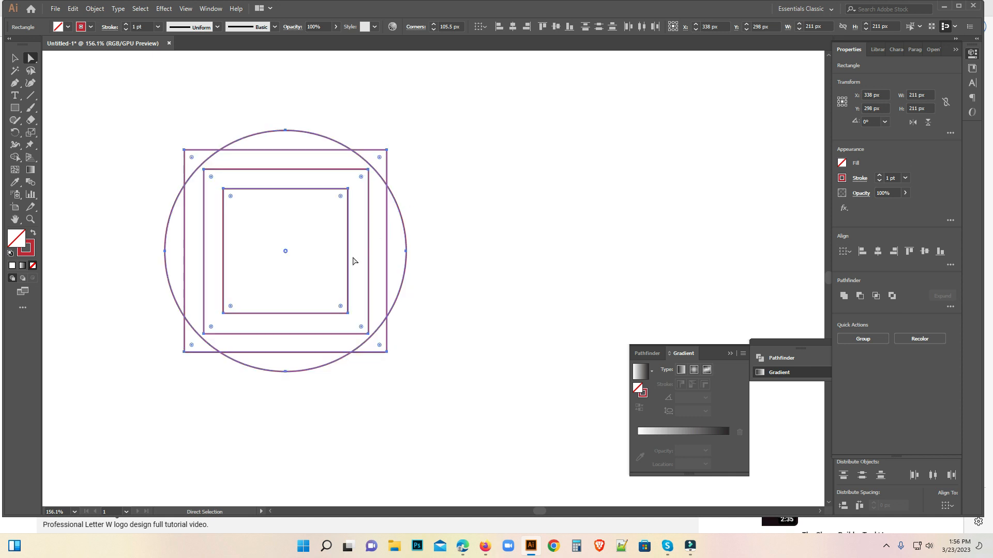
# Round all four corners of the third square from the outside as far as they go, turning it into a circle.
pyautogui.click(211, 178)
pyautogui.keyDown('shift'); pyautogui.click(211, 327); pyautogui.keyUp('shift')
pyautogui.keyDown('shift'); pyautogui.click(361, 327); pyautogui.keyUp('shift')
pyautogui.keyDown('shift'); pyautogui.click(360, 178); pyautogui.keyUp('shift')
pyautogui.moveTo(361, 178); pyautogui.dragTo(201, 349)
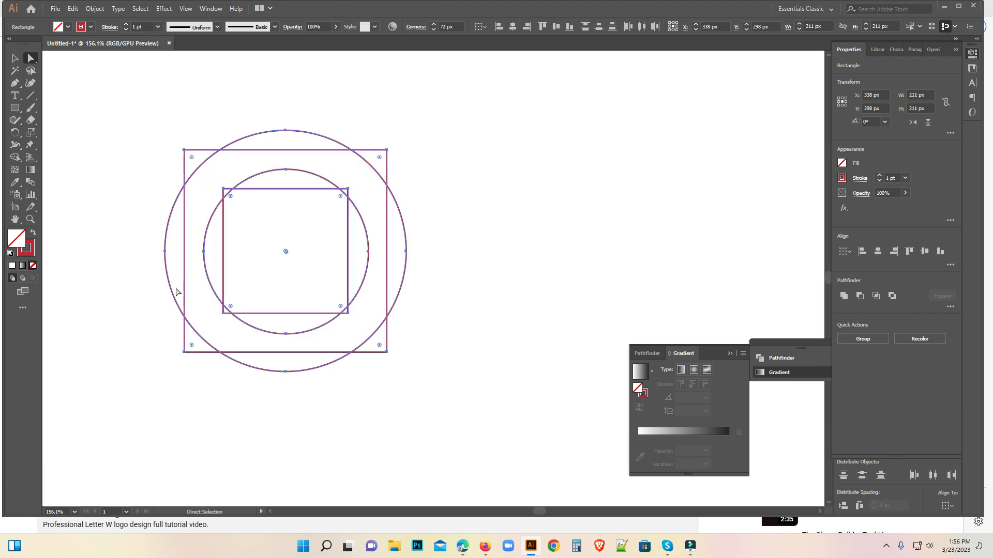
# Select the two circles and move them to the left, clear of the two remaining squares.
pyautogui.click(15, 58)
pyautogui.click(75, 135)
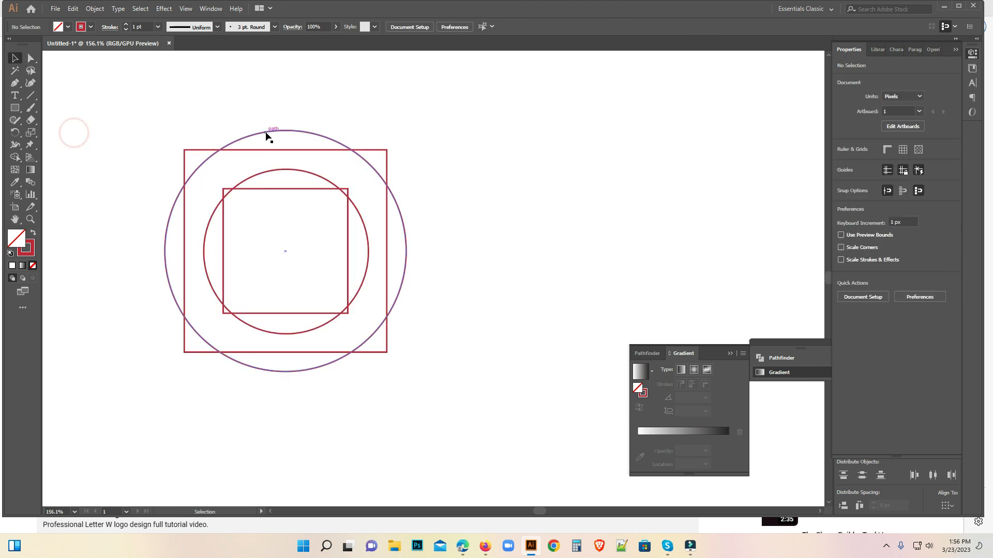
pyautogui.click(266, 132)
pyautogui.keyDown('shift'); pyautogui.click(261, 171); pyautogui.keyUp('shift')
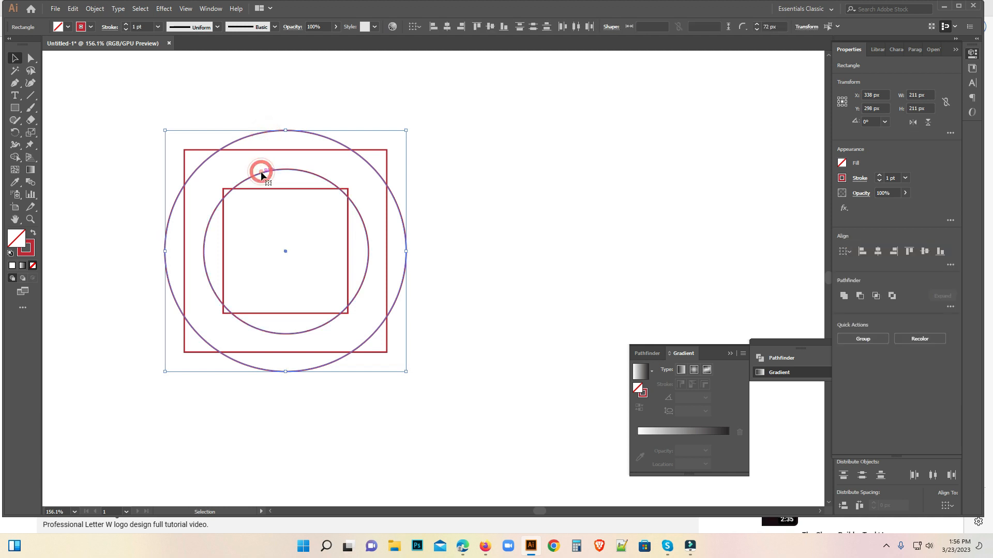
pyautogui.hotkey('ctrl', '1')
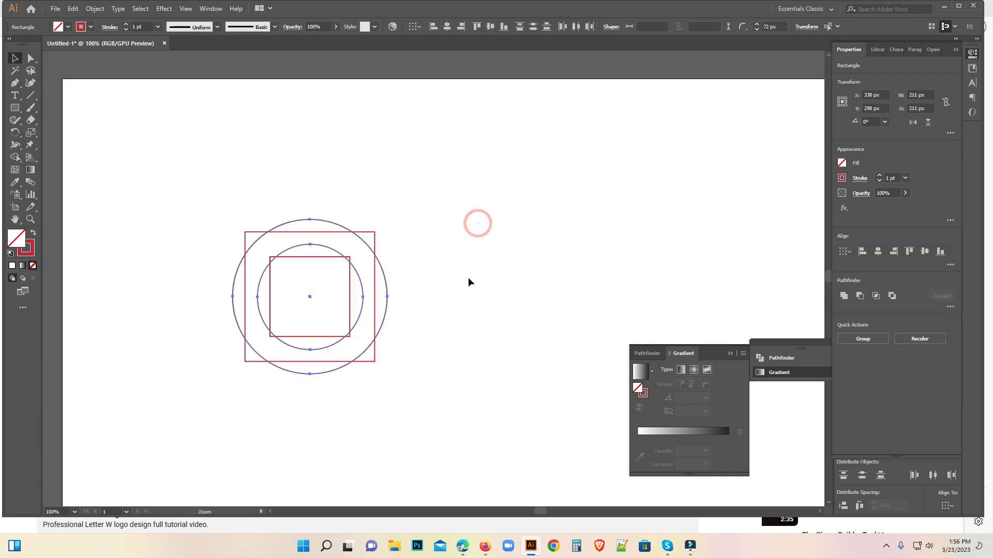
pyautogui.scroll(-1, 434, 299)
pyautogui.moveTo(285, 231); pyautogui.dragTo(117, 256)
# Round all four corners of the larger remaining square to an 88.5 px radius, turning it into a circle.
pyautogui.moveTo(239, 185); pyautogui.dragTo(424, 279)
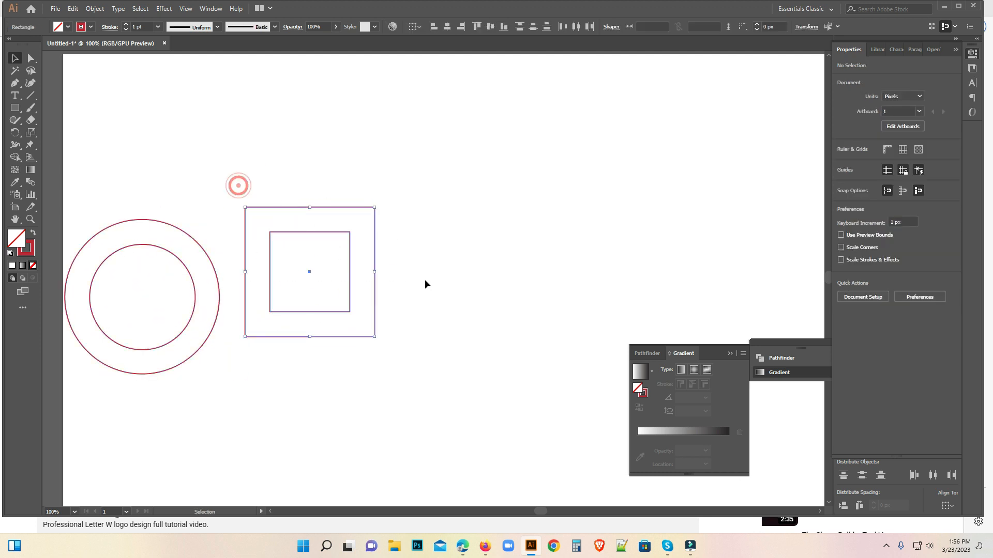
pyautogui.click(30, 61)
pyautogui.click(252, 214)
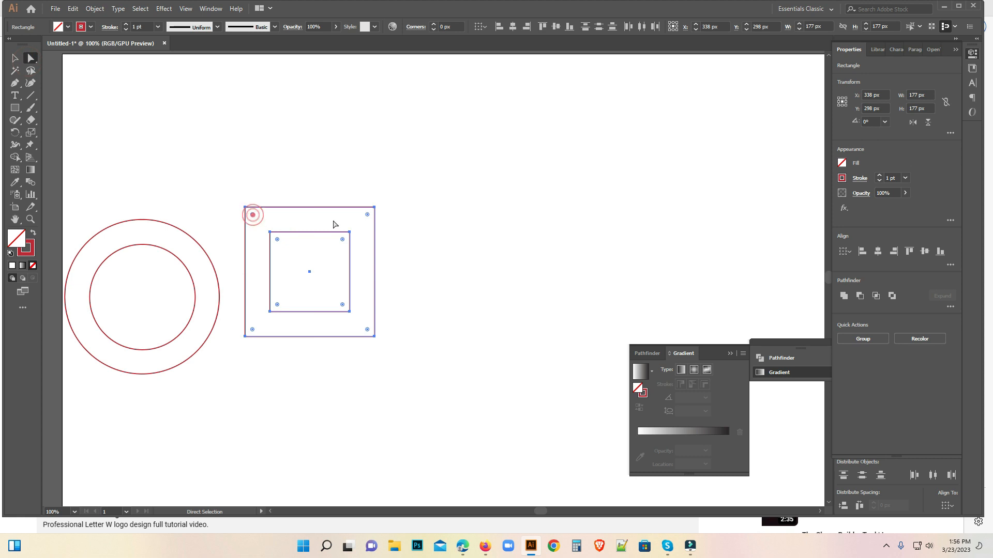
pyautogui.click(367, 214)
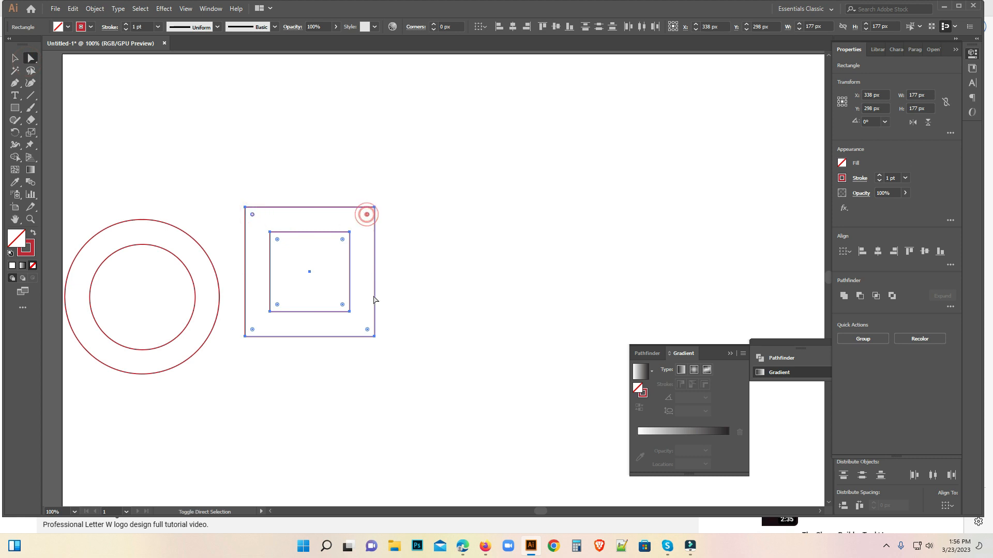
pyautogui.click(368, 330)
pyautogui.click(254, 330)
pyautogui.moveTo(253, 331); pyautogui.dragTo(340, 271)
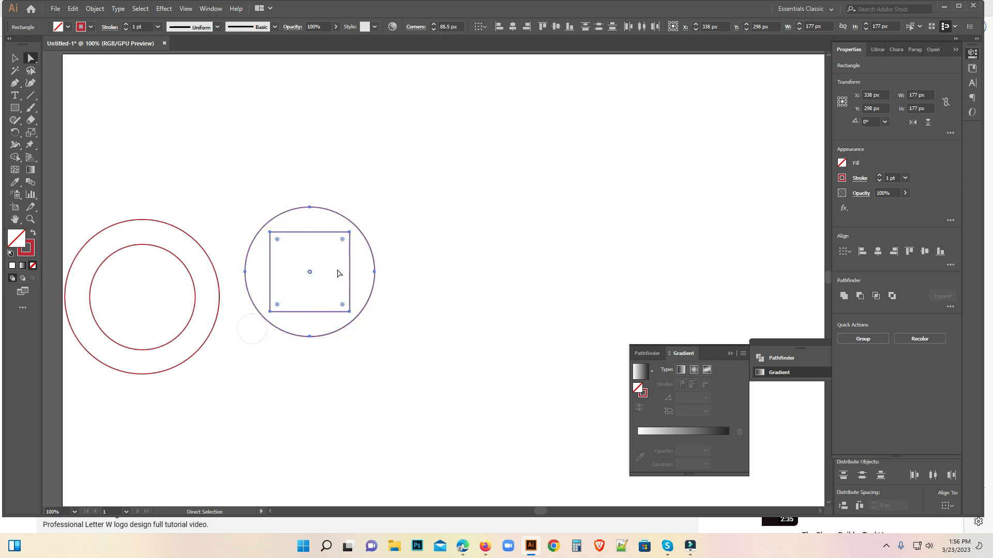
# Round all four corners of the smallest square to a 54.5 px radius, turning it into a circle.
pyautogui.click(277, 238)
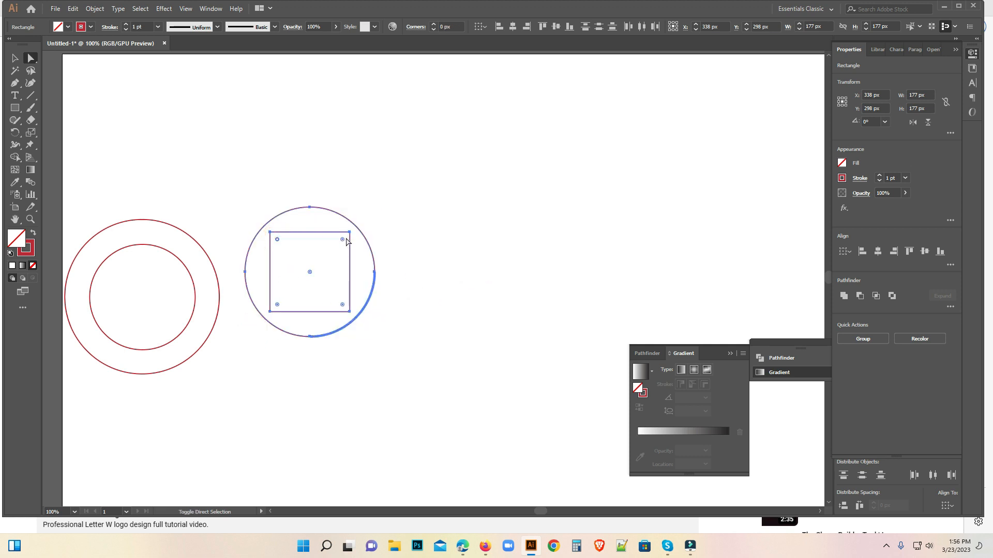
pyautogui.click(342, 240)
pyautogui.click(342, 305)
pyautogui.click(277, 305)
pyautogui.moveTo(277, 305); pyautogui.dragTo(389, 258)
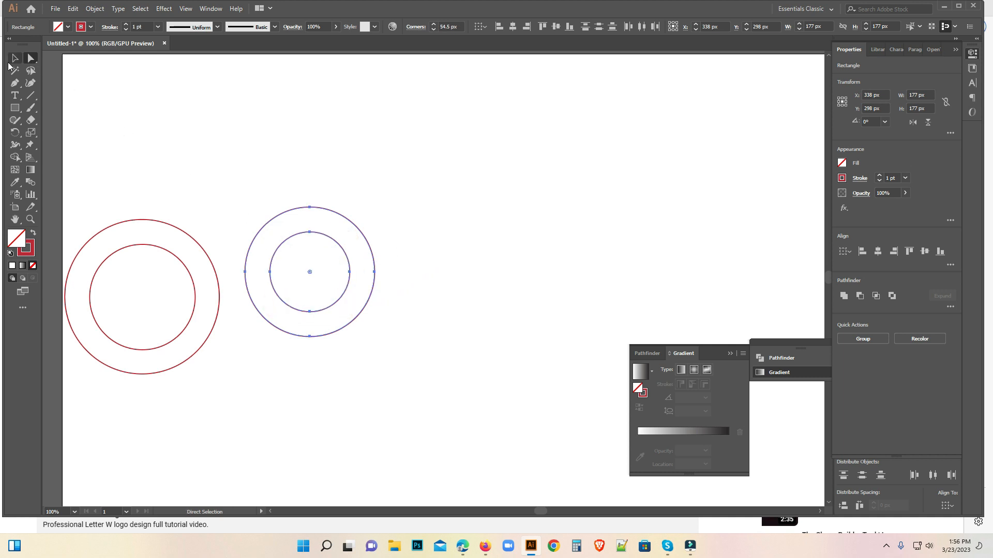
# Align the vertical centres of both circle pairs and move them together toward the top of the artboard.
pyautogui.click(15, 59)
pyautogui.moveTo(103, 183); pyautogui.dragTo(349, 341)
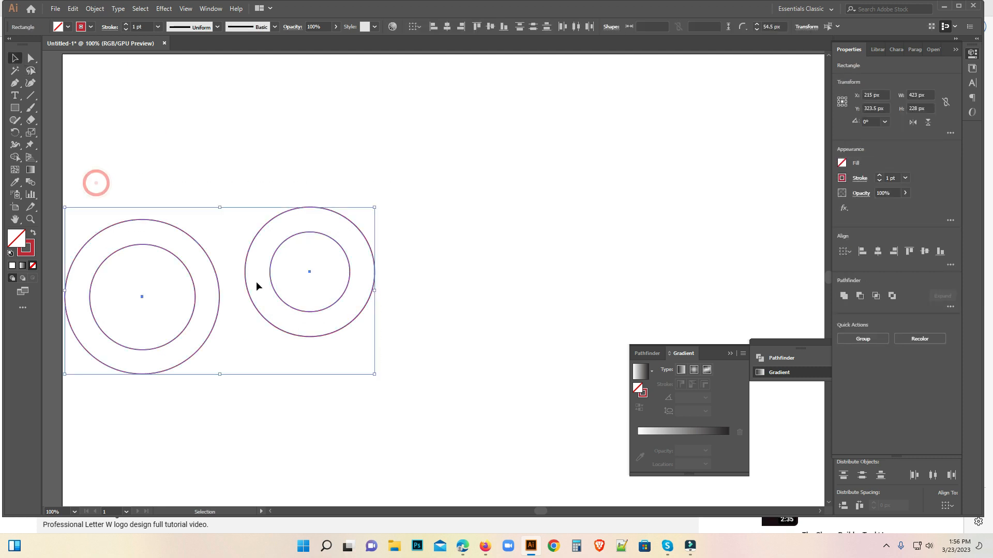
pyautogui.click(490, 27)
pyautogui.moveTo(278, 263); pyautogui.dragTo(299, 180)
pyautogui.click(405, 319)
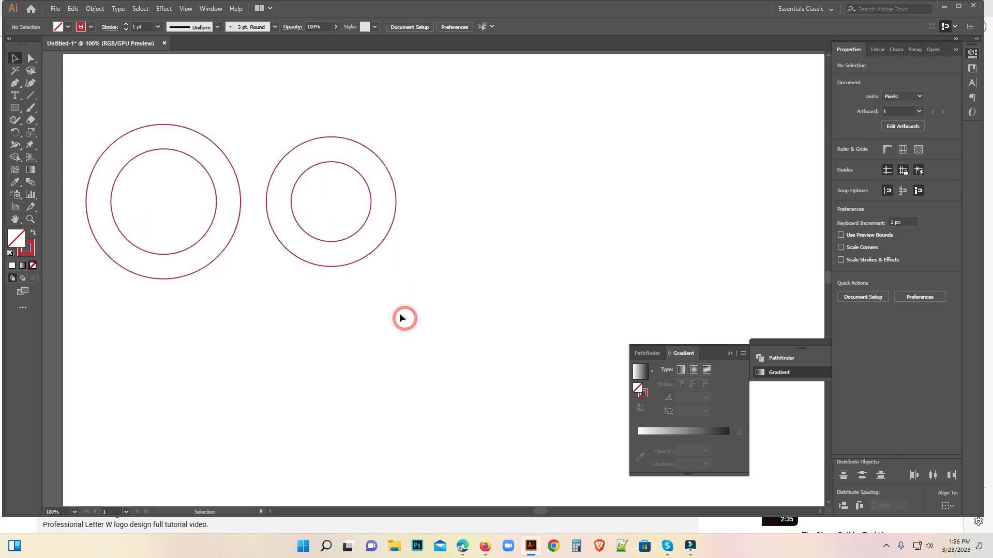
pyautogui.press('a')
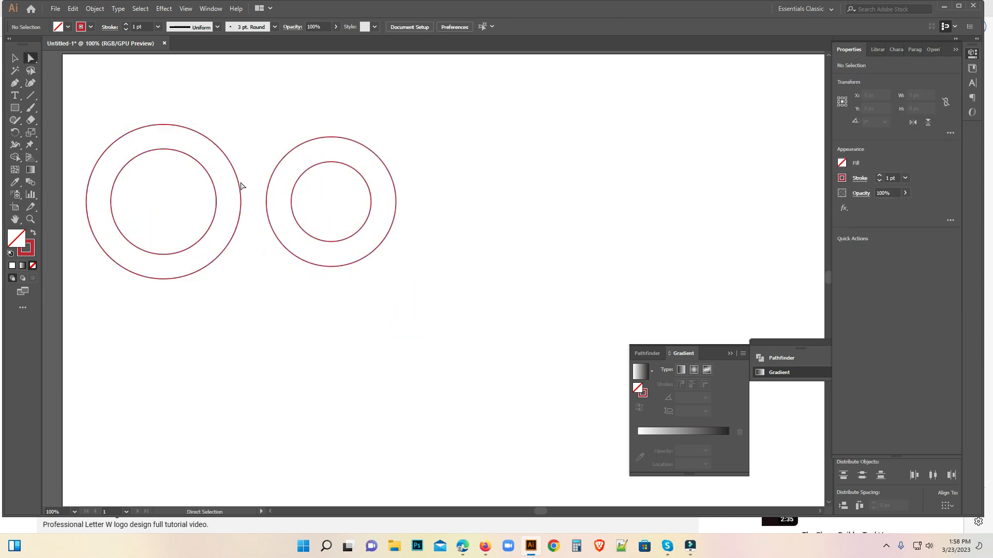
pyautogui.click(10, 59)
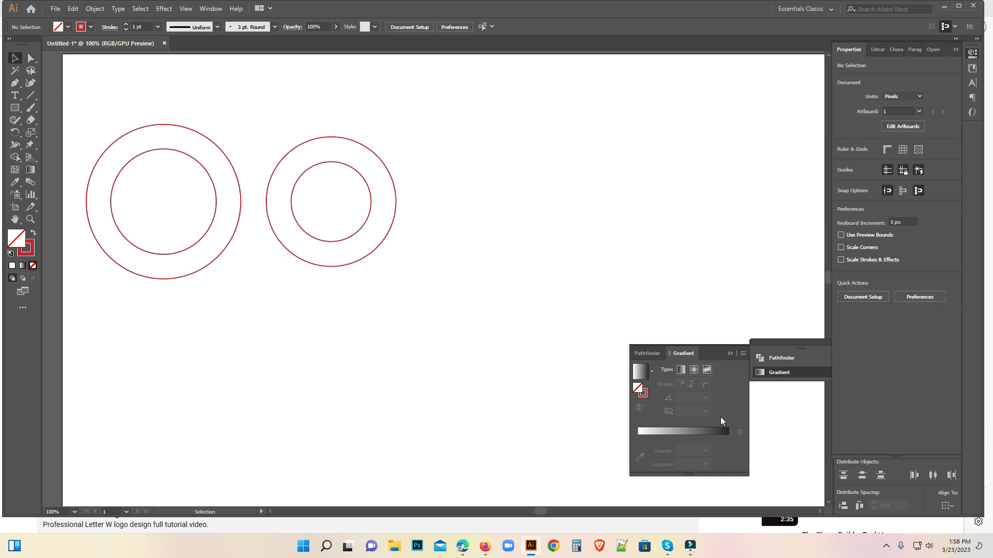
# Duplicate the smaller circle pair about 92 px to the right and duplicate that copy about 89 px straight down.
pyautogui.click(888, 546)
pyautogui.click(887, 546)
pyautogui.click(359, 172)
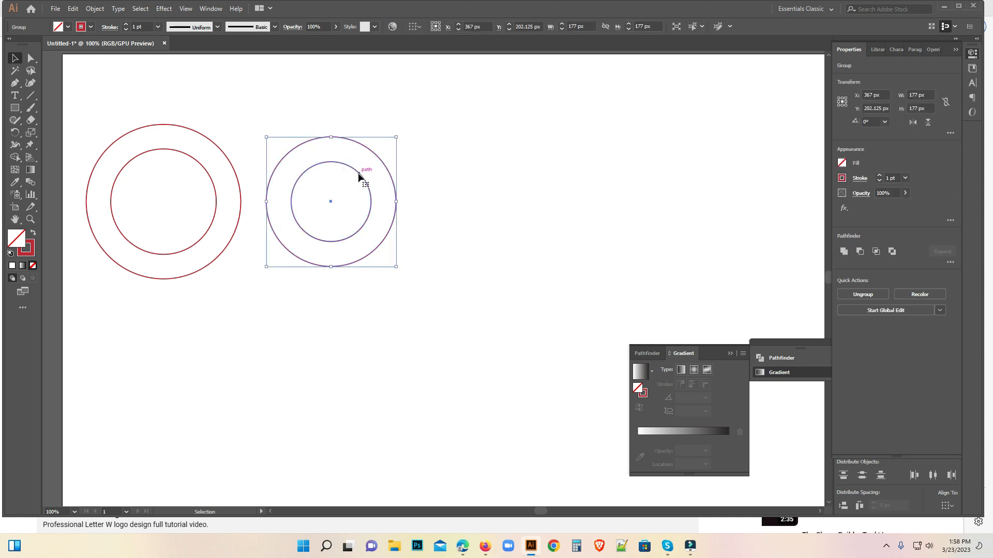
pyautogui.moveTo(359, 176); pyautogui.dragTo(426, 177)
pyautogui.click(546, 215)
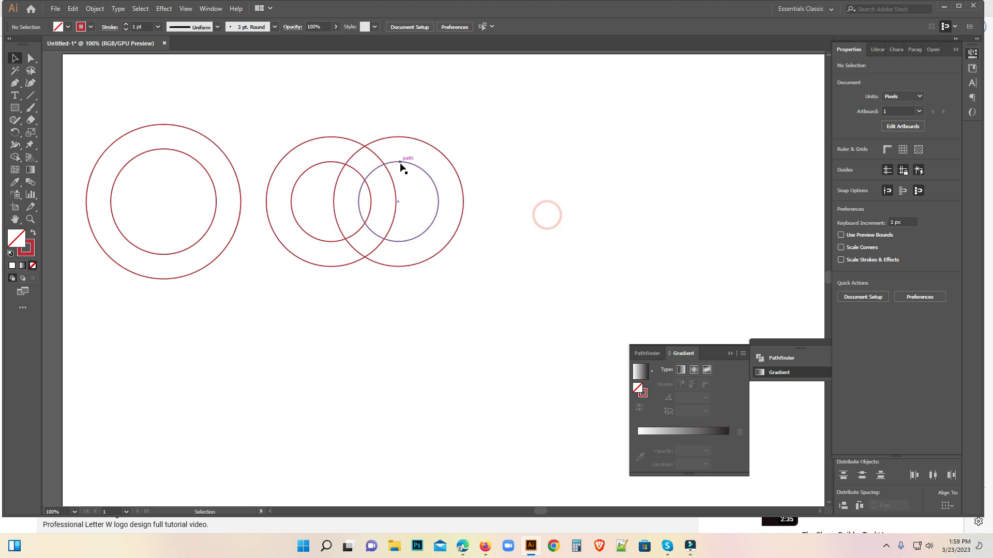
pyautogui.moveTo(400, 163); pyautogui.dragTo(399, 230)
pyautogui.click(554, 195)
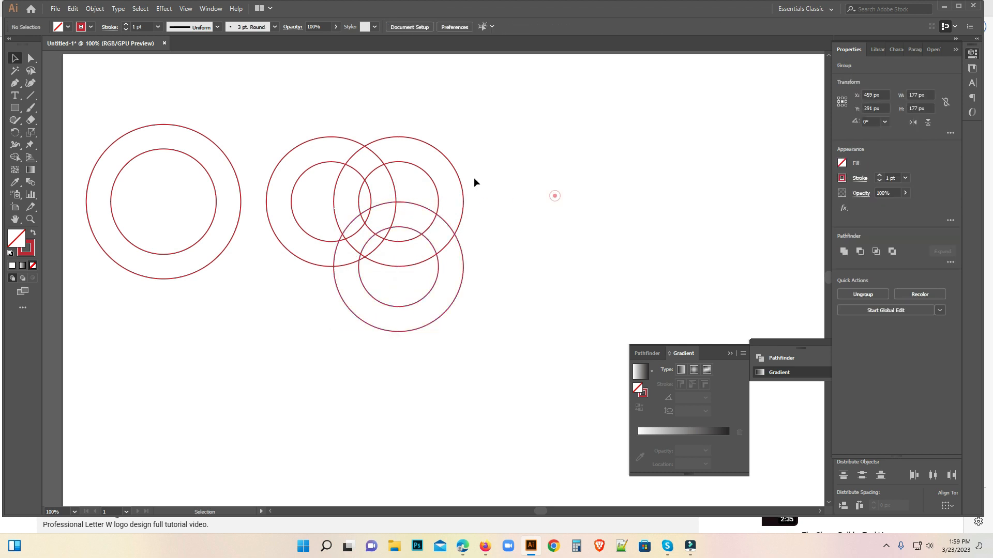
# Duplicate the two upper small circle pairs together, placing the copies about 92 px to the right and 89 px down.
pyautogui.moveTo(288, 125); pyautogui.dragTo(459, 153)
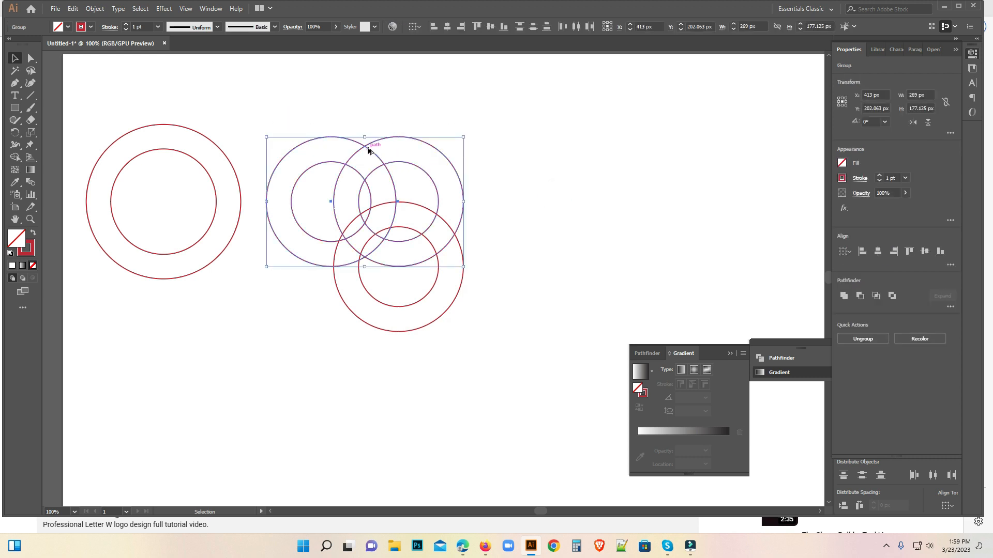
pyautogui.moveTo(365, 151); pyautogui.dragTo(429, 227)
pyautogui.press('Up')
pyautogui.press('Up')
pyautogui.press('Up')
pyautogui.press('Up')
pyautogui.press('Up')
pyautogui.press('Up')
pyautogui.press('Up')
pyautogui.press('Up')
pyautogui.press('Up')
pyautogui.press('Up')
pyautogui.press('Up')
pyautogui.press('Up')
pyautogui.press('Up')
pyautogui.press('Up')
pyautogui.press('Up')
pyautogui.press('Up')
pyautogui.press('Up')
pyautogui.press('Up')
pyautogui.press('Up')
pyautogui.press('Up')
pyautogui.press('Down')
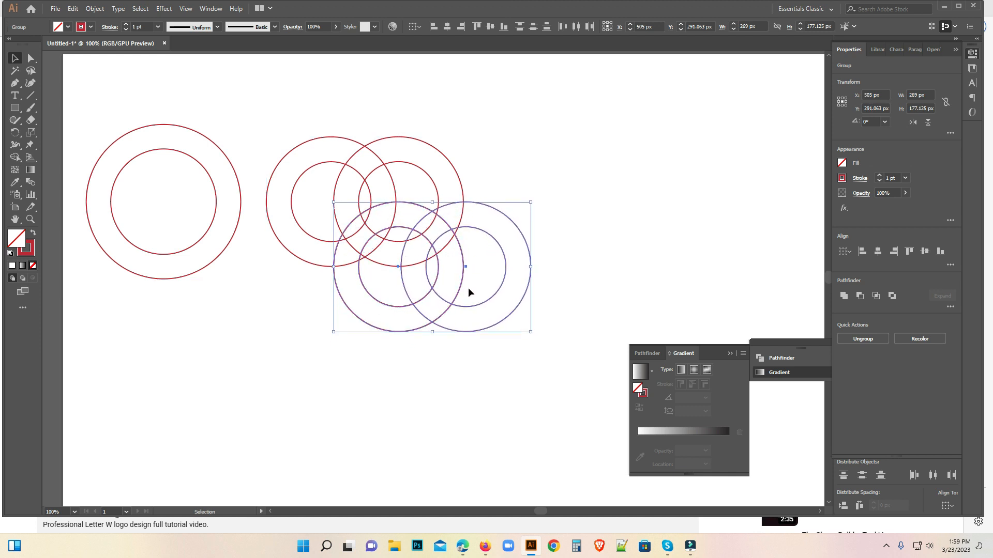
pyautogui.click(566, 173)
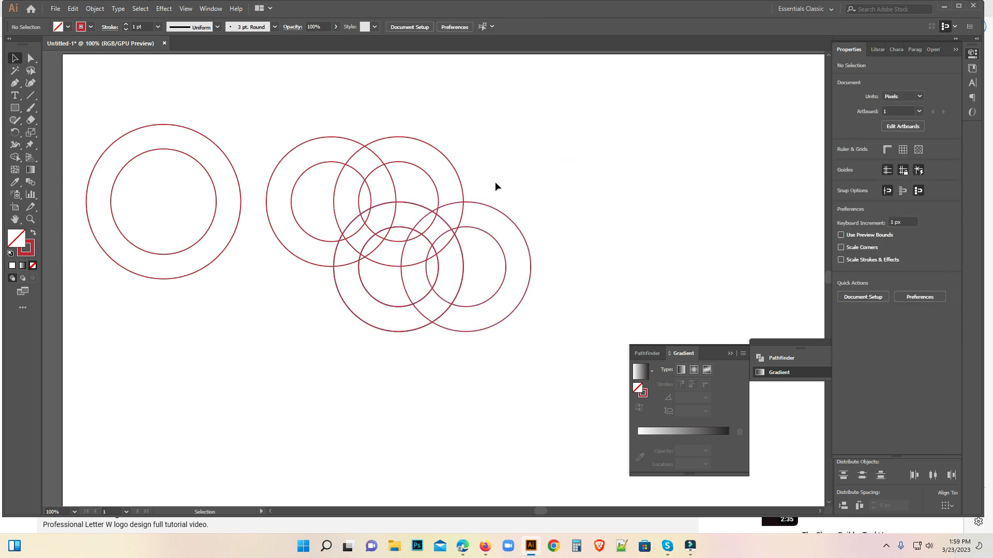
pyautogui.click(30, 58)
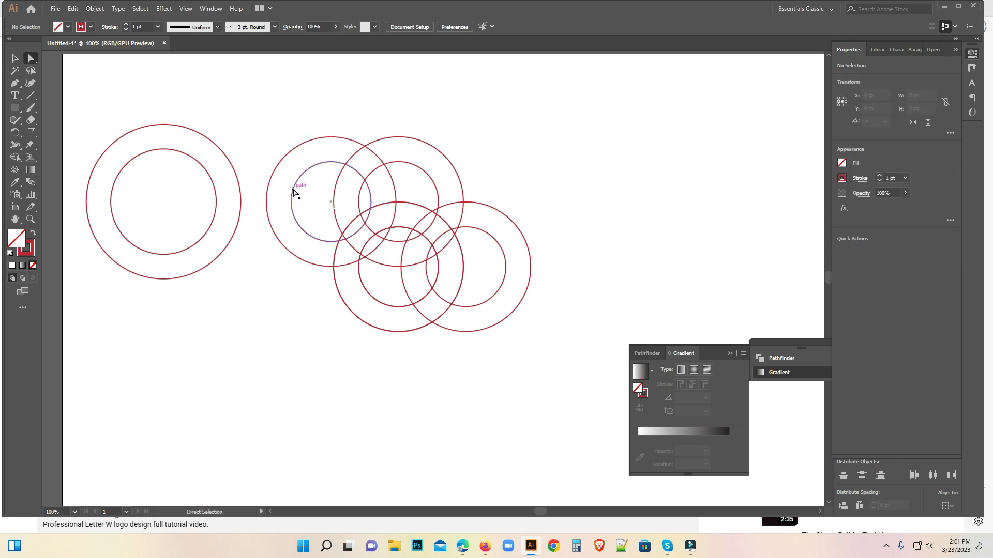
pyautogui.click(292, 191)
pyautogui.click(15, 58)
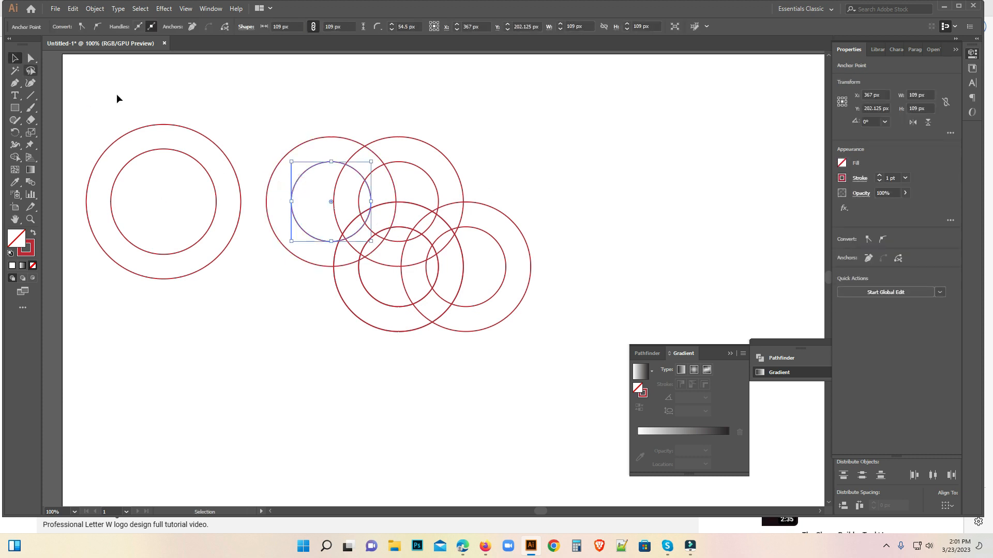
pyautogui.click(187, 111)
# Duplicate the leftmost small circle pair about 288 px to the right, keeping it level with the upper row.
pyautogui.click(274, 169)
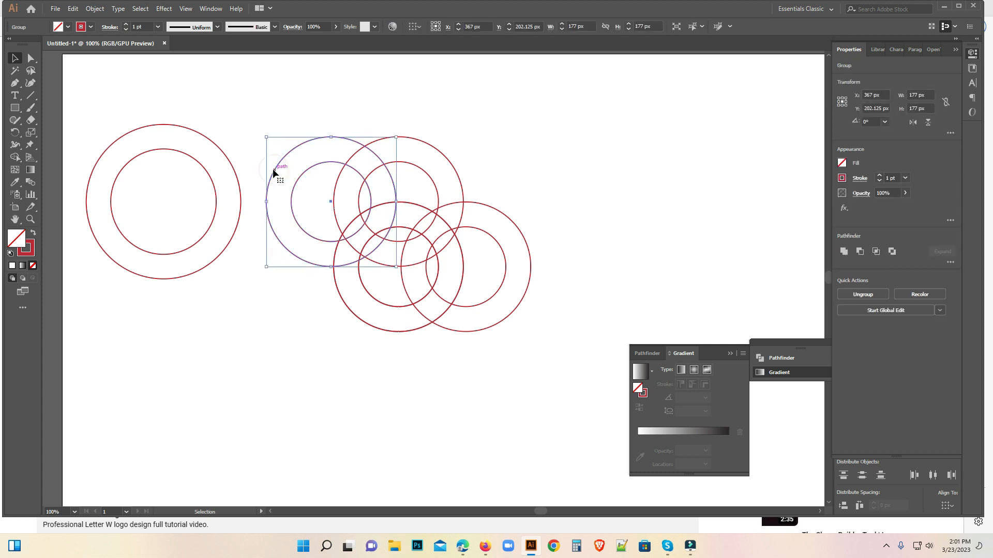
pyautogui.click(273, 168)
pyautogui.moveTo(277, 171); pyautogui.dragTo(488, 171)
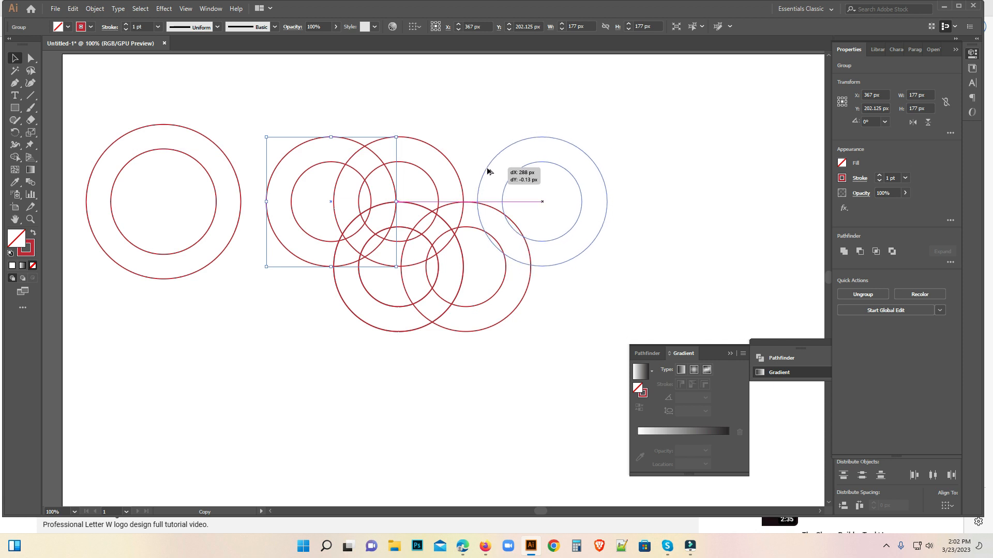
pyautogui.moveTo(488, 169); pyautogui.dragTo(488, 168)
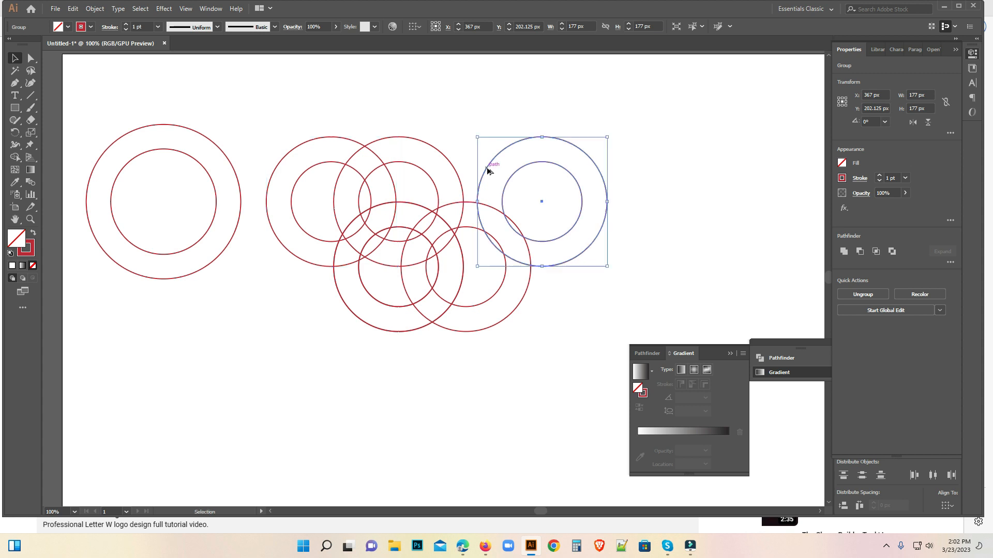
pyautogui.click(699, 210)
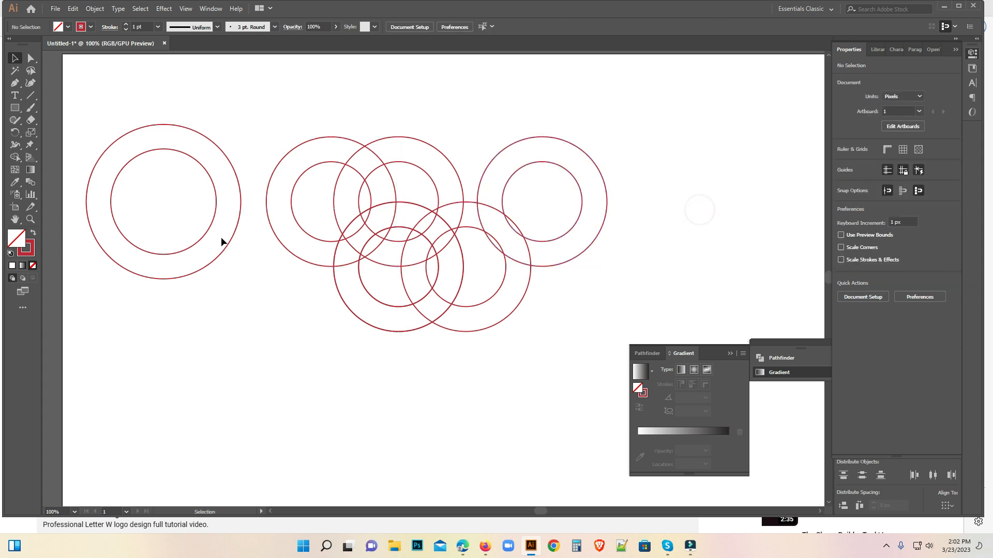
# Move the large circle pair to X 263.25 px, Y 267.125 px, beside the lower small circles, and duplicate it about 474 px to the right.
pyautogui.moveTo(113, 131); pyautogui.dragTo(244, 198)
pyautogui.press('Right')
pyautogui.press('Right')
pyautogui.press('Up')
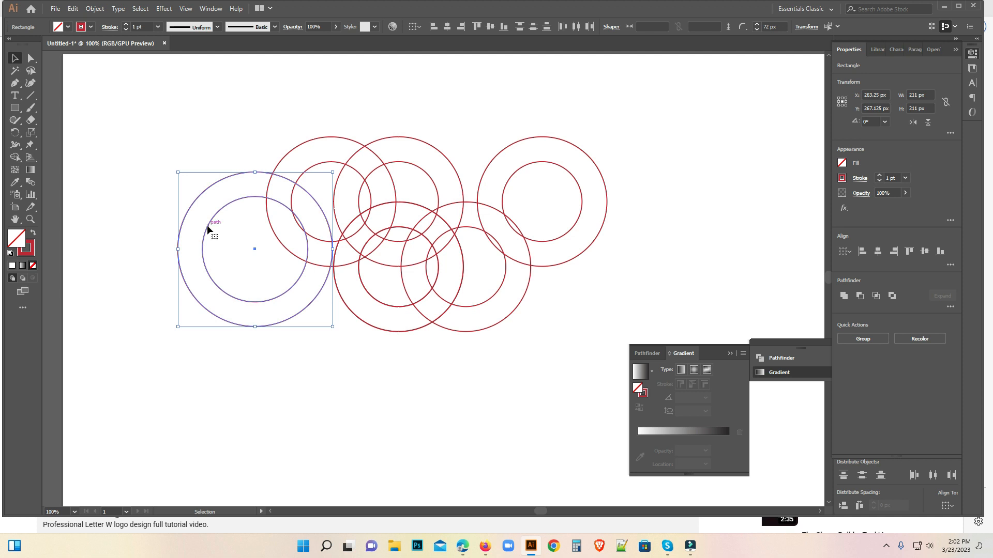
pyautogui.moveTo(207, 229); pyautogui.dragTo(554, 233)
pyautogui.click(506, 374)
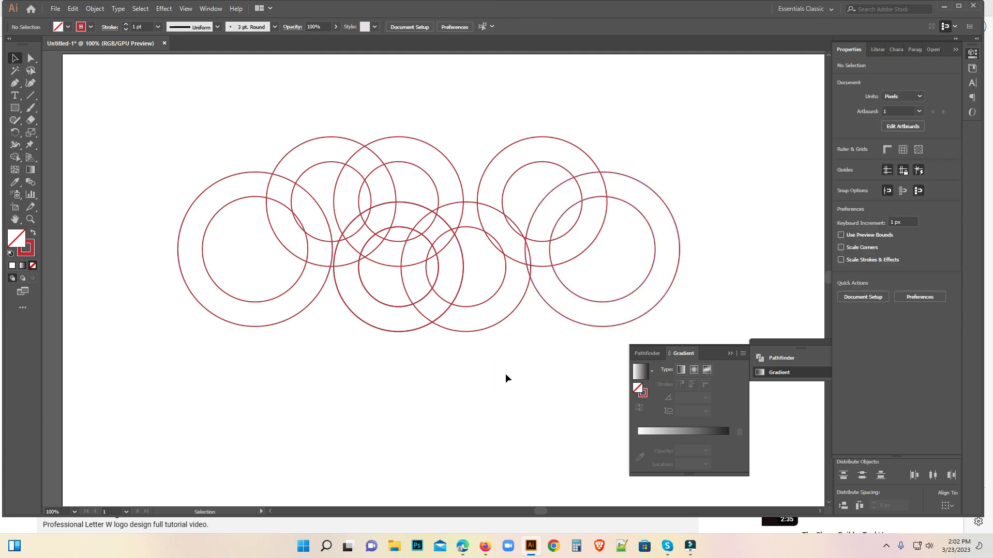
pyautogui.press('a')
pyautogui.click(560, 275)
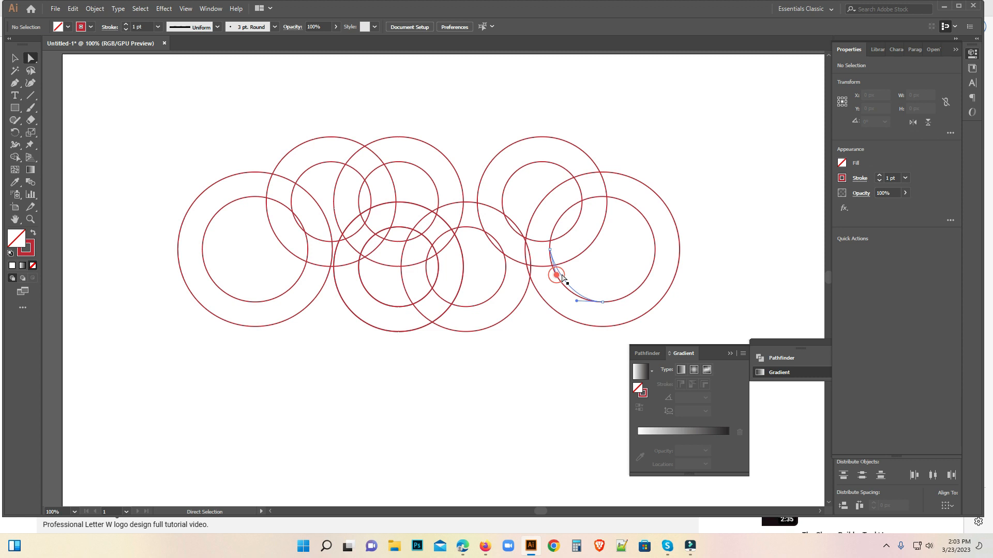
pyautogui.click(562, 278)
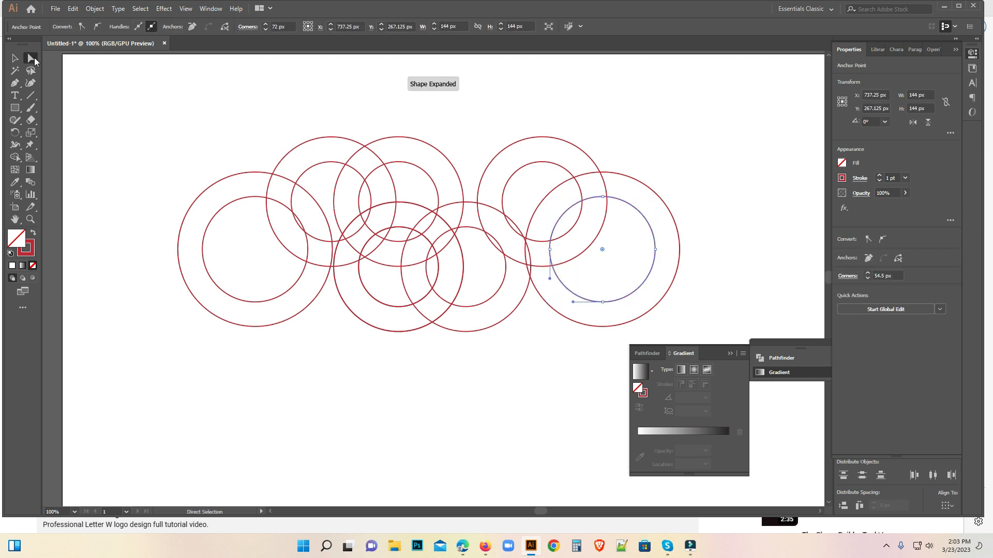
pyautogui.click(15, 58)
pyautogui.click(488, 386)
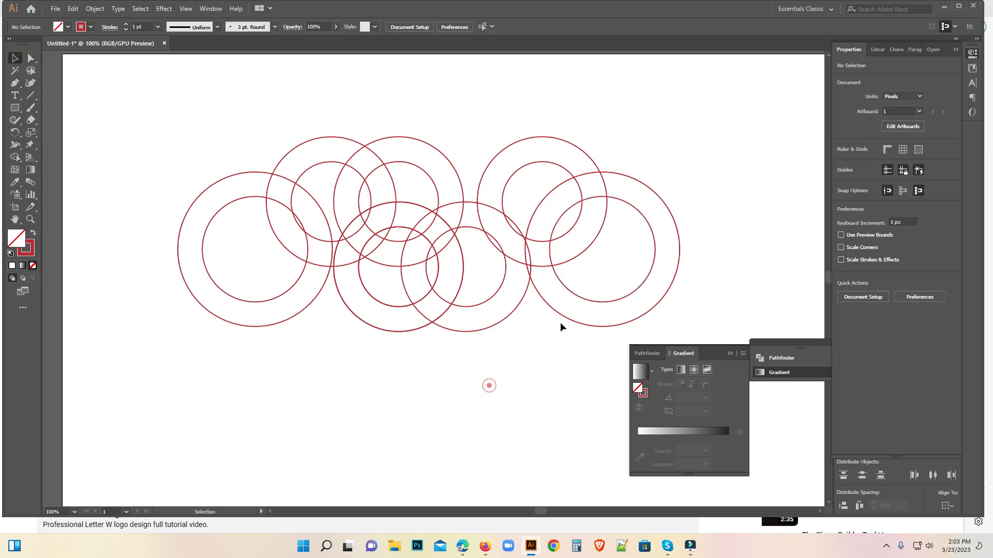
# Shift the right-hand large circle pair slightly to the right, to X 745.25 px, beside the lower small circles.
pyautogui.click(565, 294)
pyautogui.moveTo(567, 291); pyautogui.dragTo(574, 294)
pyautogui.click(530, 356)
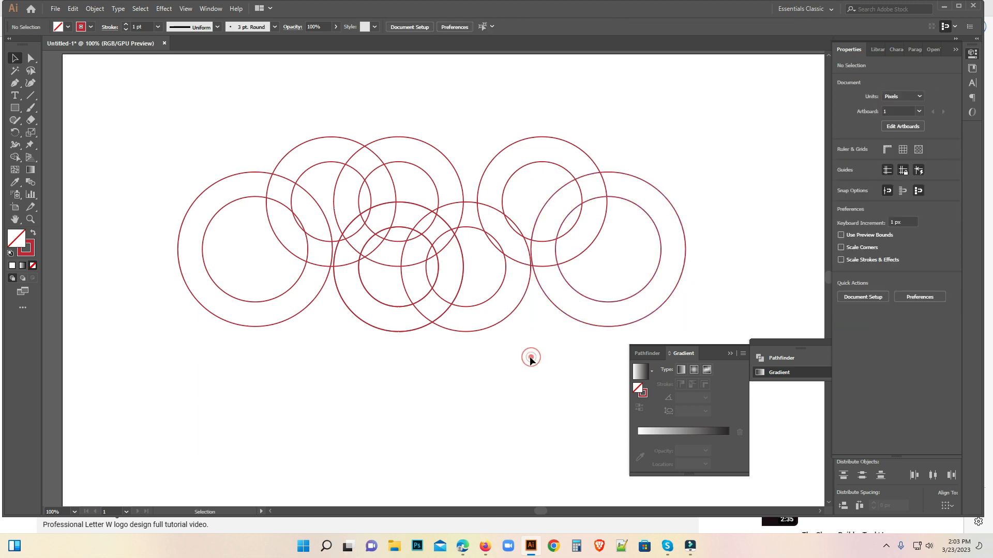
pyautogui.click(591, 283)
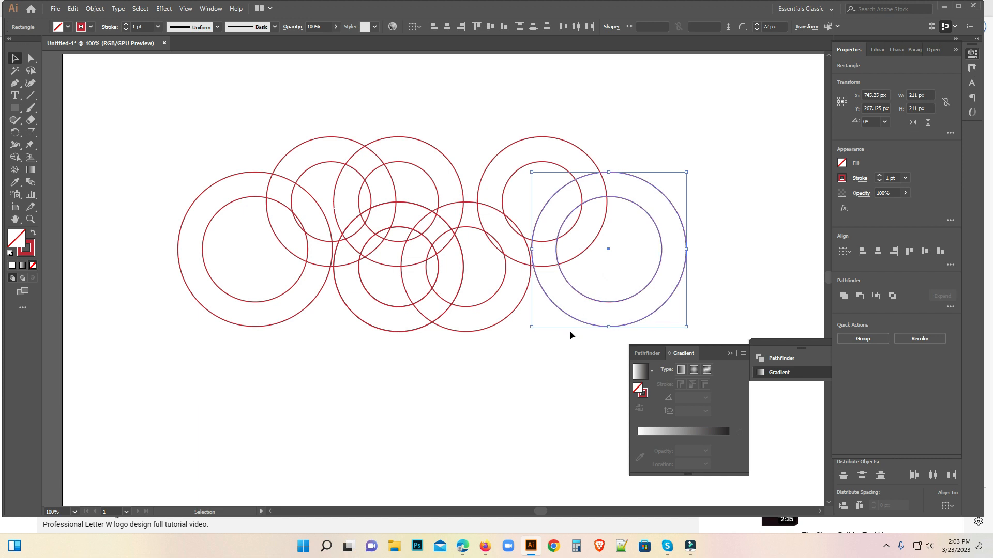
pyautogui.click(541, 365)
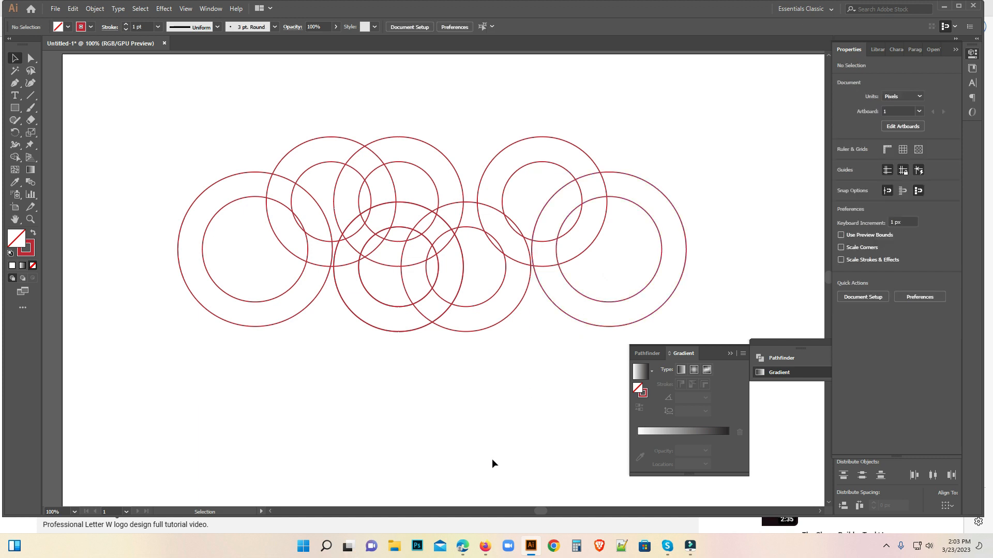
# Draw a vertical line about 506 px long along the left edge of the left large outer circle with the Pen tool.
pyautogui.press('p')
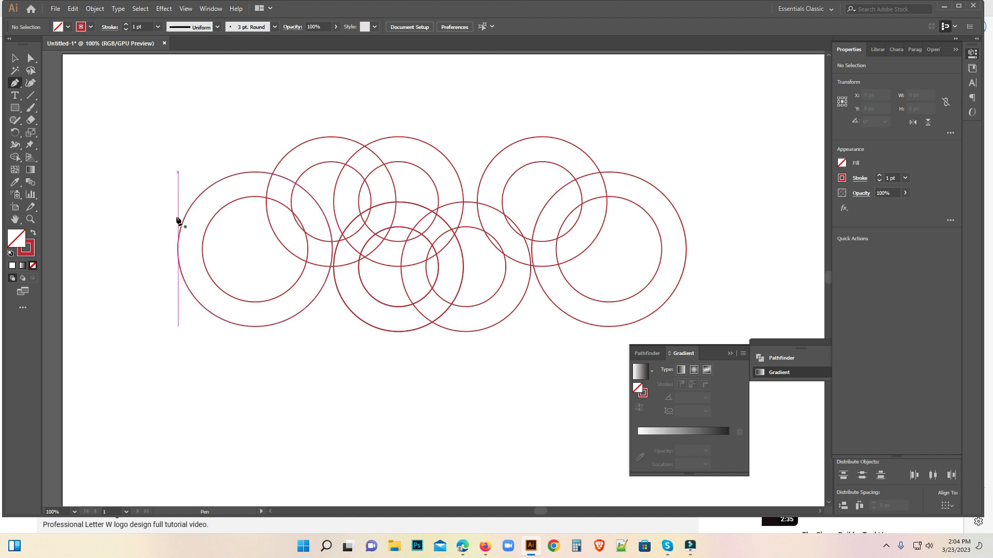
pyautogui.click(177, 78)
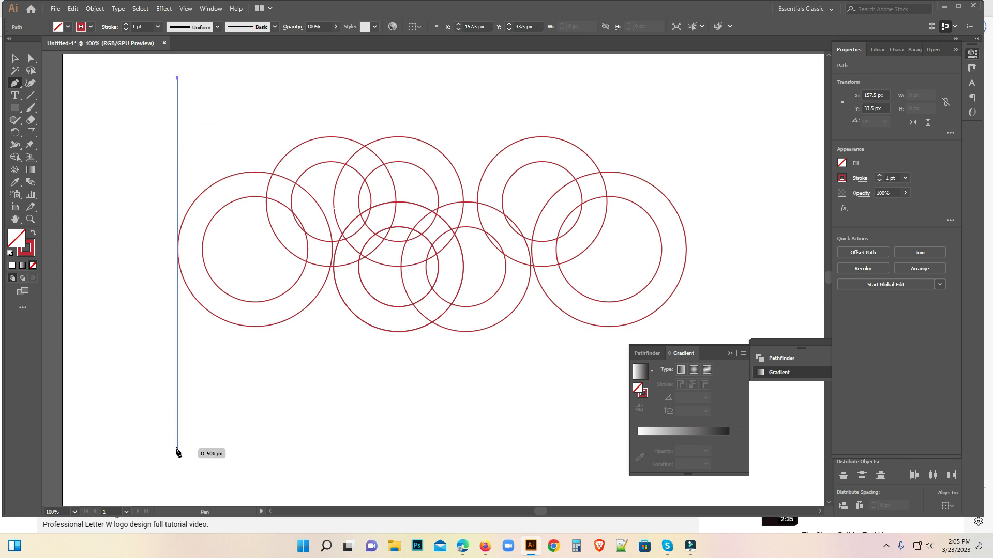
pyautogui.click(177, 449)
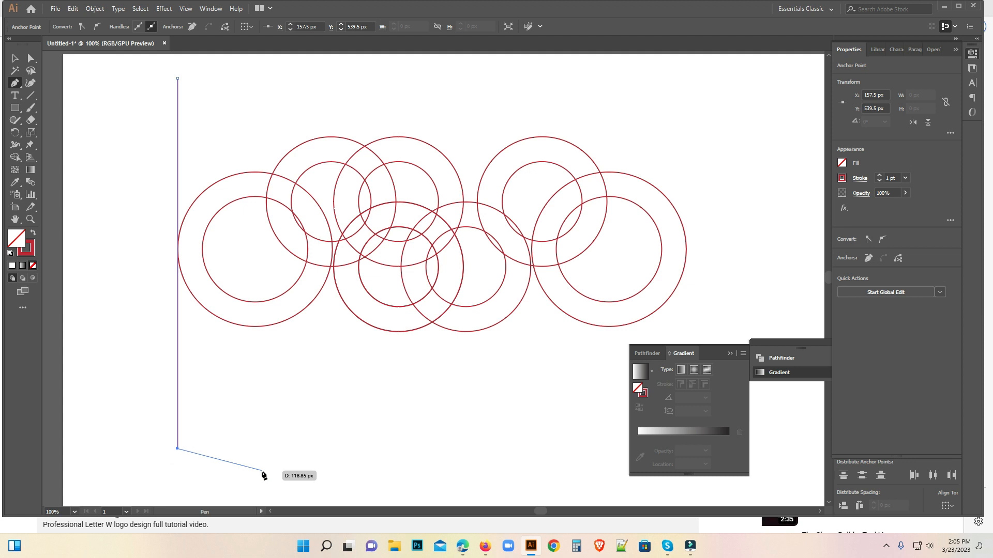
pyautogui.press('Escape')
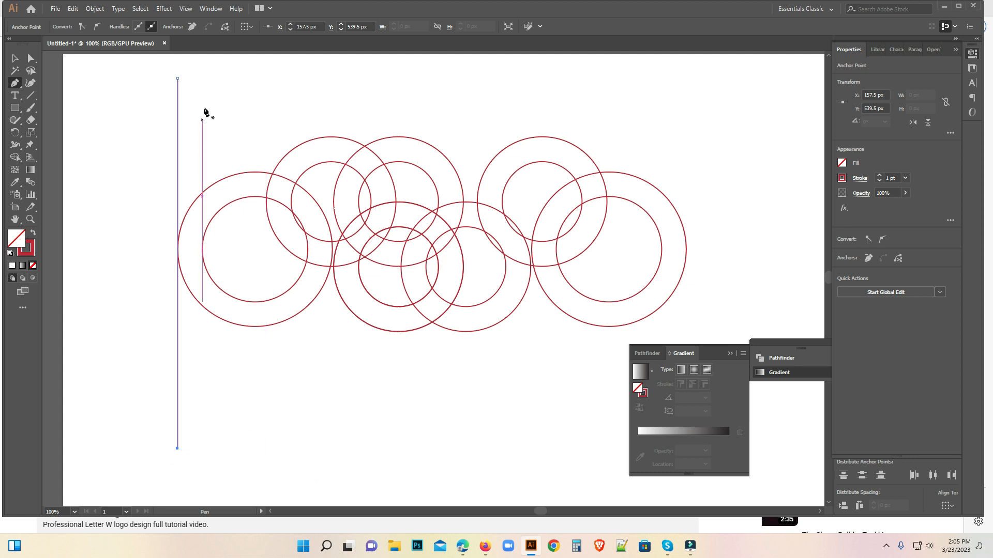
# Draw a second vertical line about 506 px long along the left edge of the left large pair's inner circle.
pyautogui.click(202, 78)
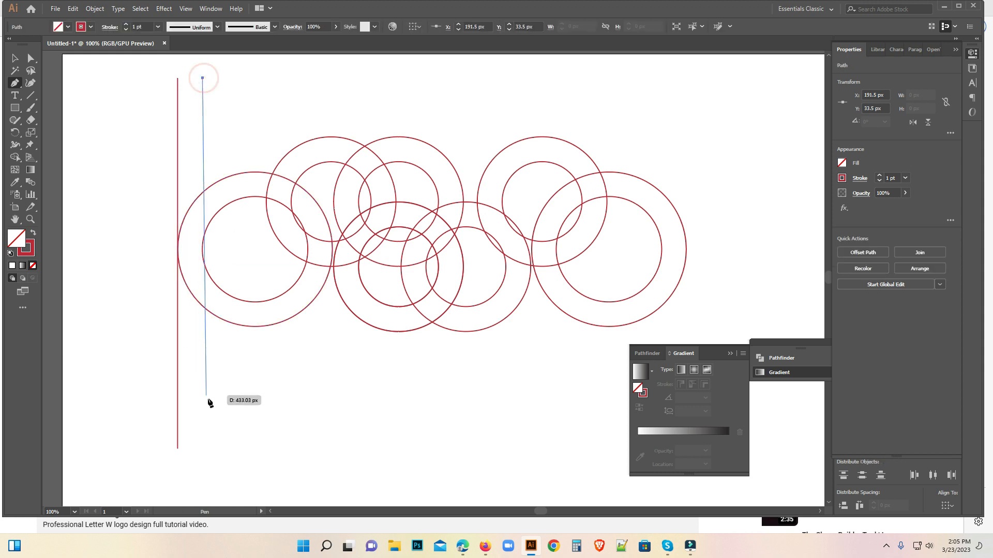
pyautogui.click(202, 449)
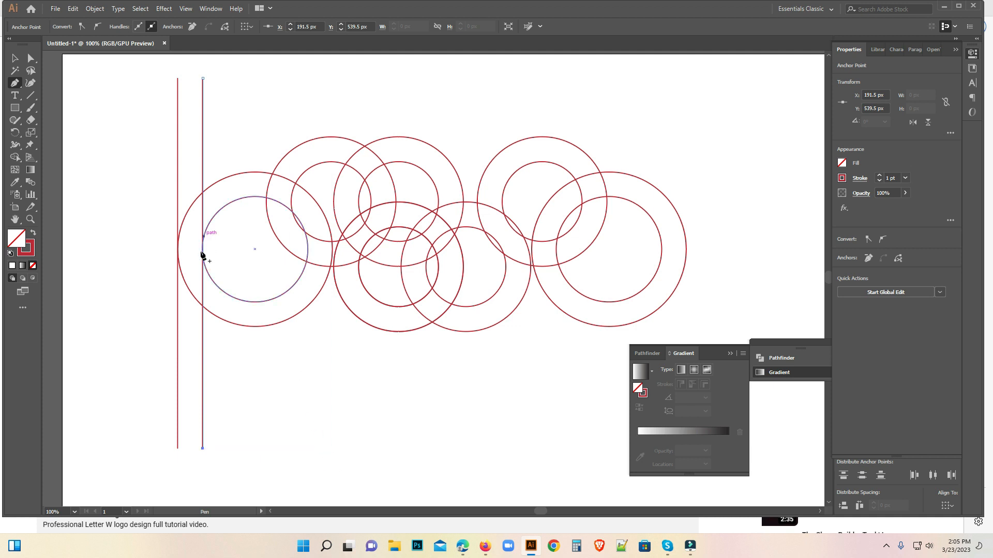
pyautogui.click(15, 57)
pyautogui.click(126, 243)
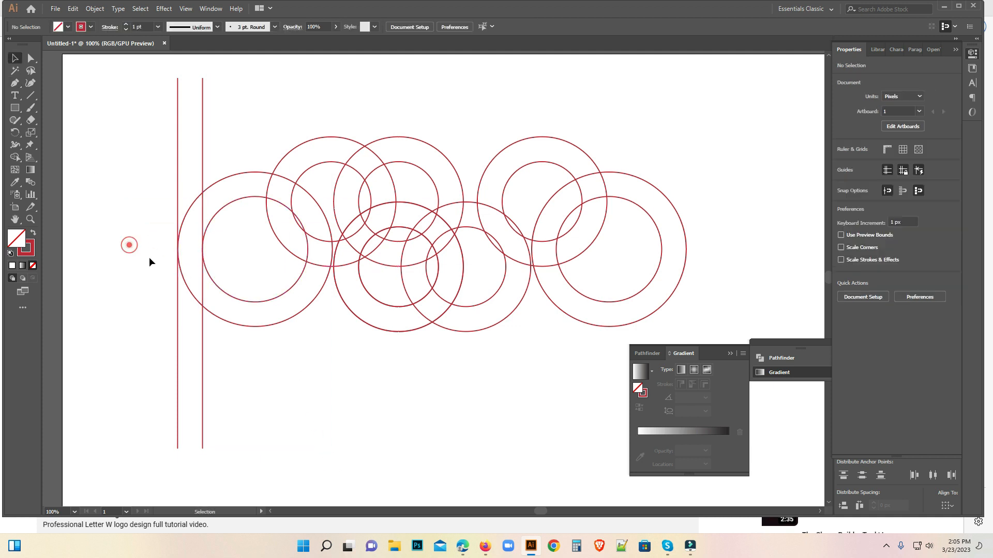
# Align the first line to the large outer circle's left edge and the second line to the inner circle's left edge.
pyautogui.click(182, 253)
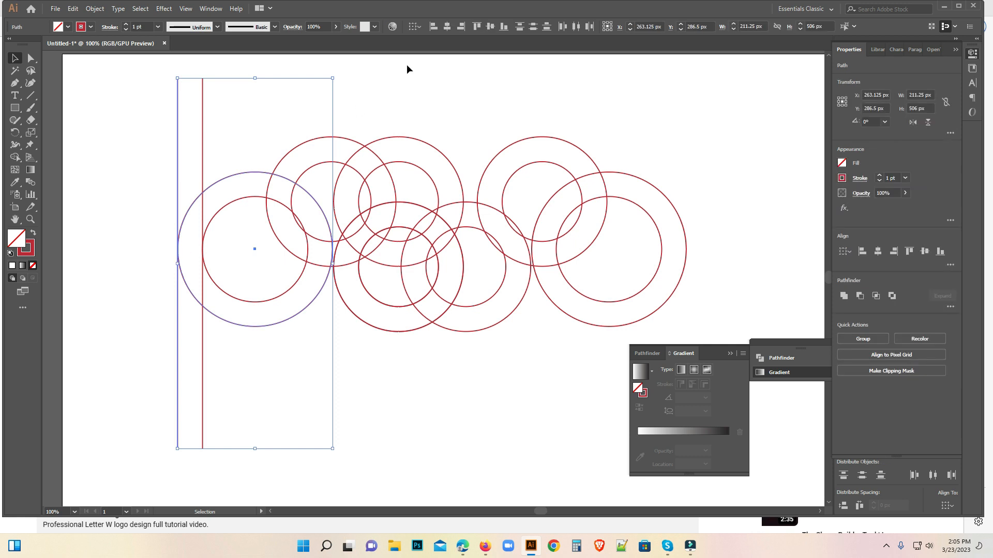
pyautogui.click(433, 27)
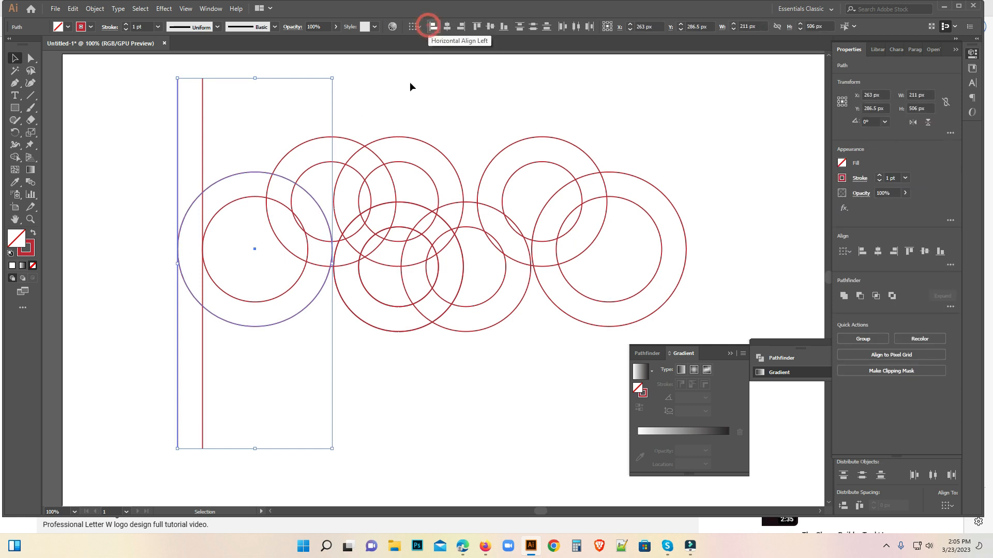
pyautogui.click(228, 261)
pyautogui.click(201, 241)
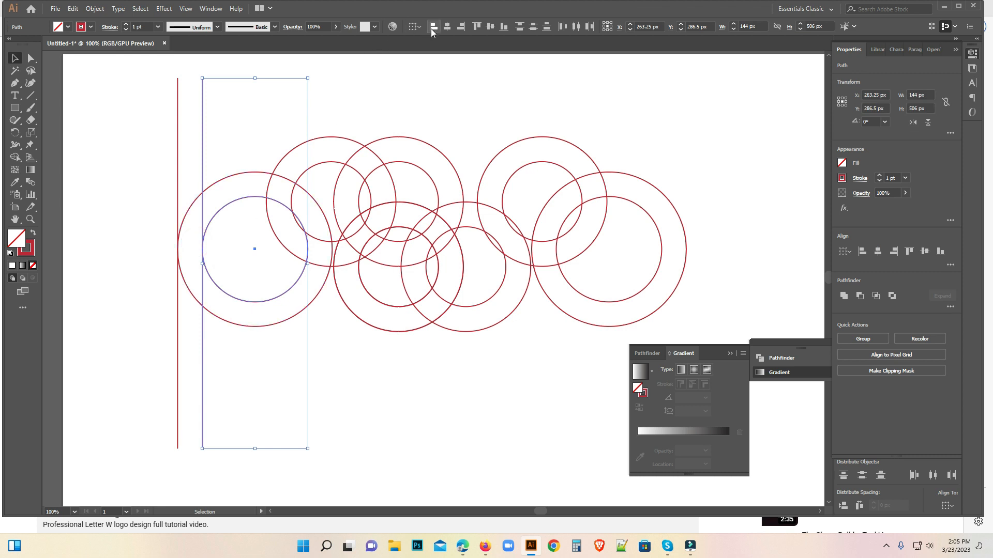
pyautogui.click(364, 105)
# Align the vertical centres of the two vertical lines and group them.
pyautogui.moveTo(149, 75); pyautogui.dragTo(218, 100)
pyautogui.click(491, 27)
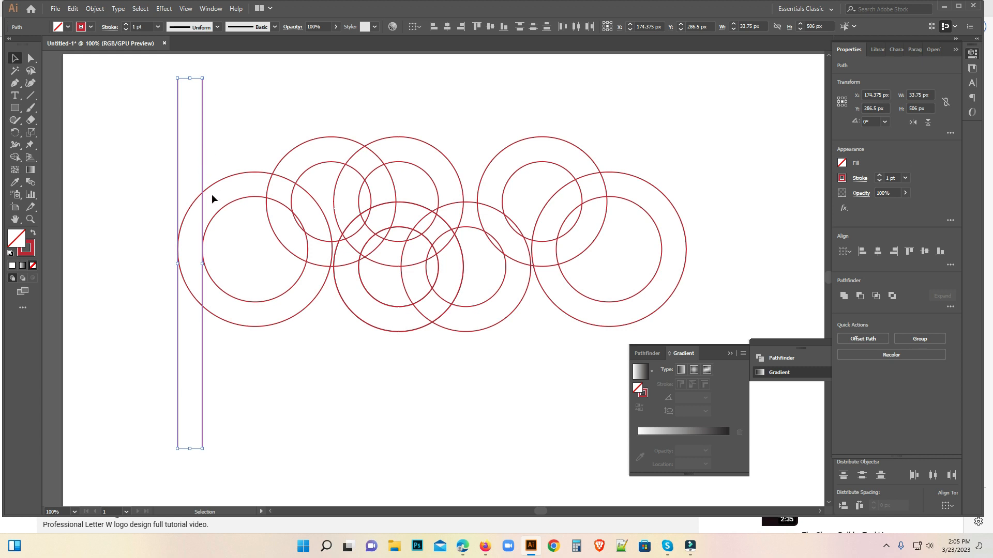
pyautogui.rightClick(202, 411)
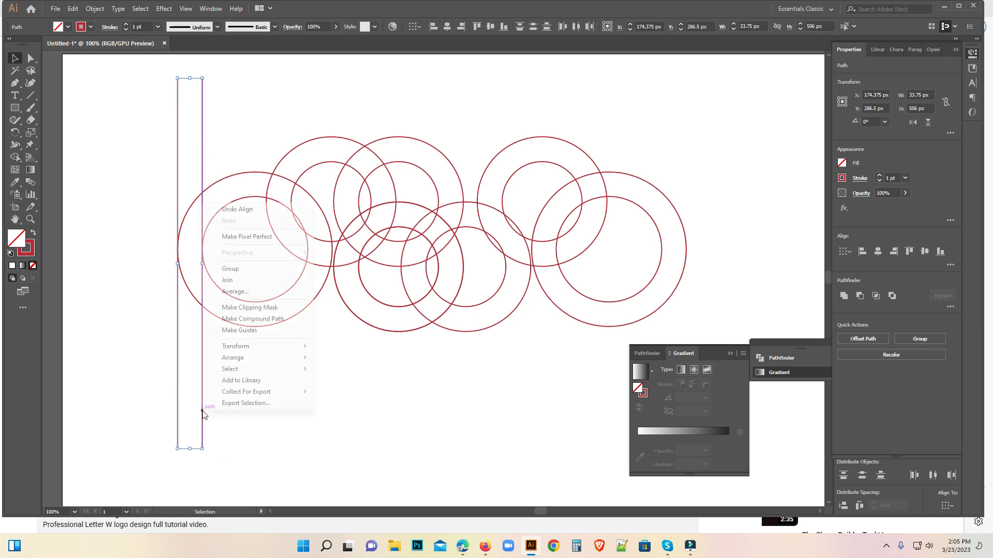
pyautogui.click(250, 271)
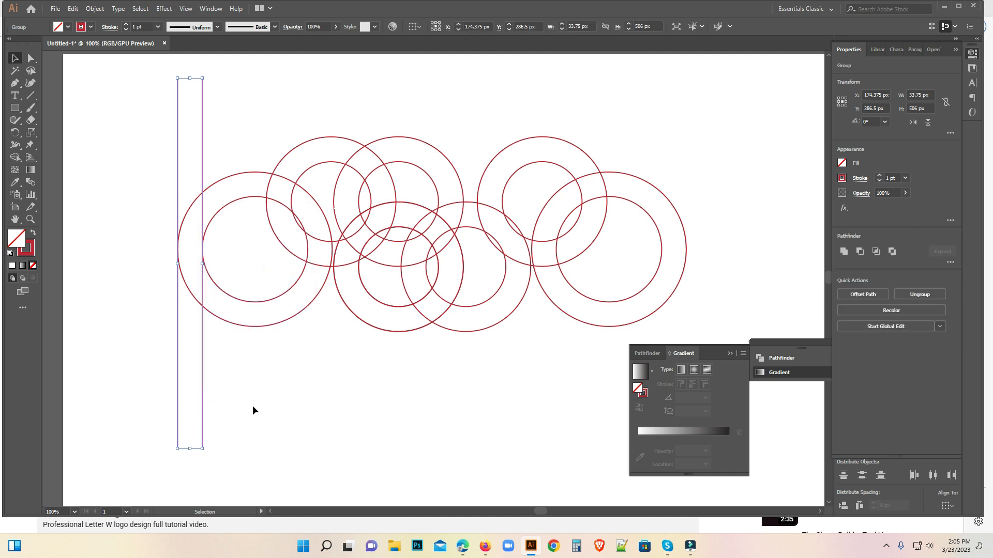
# Rotate the grouped lines to 31.21° and move them about 202 px right and 5 px down across the left circles.
pyautogui.moveTo(207, 453); pyautogui.dragTo(404, 351)
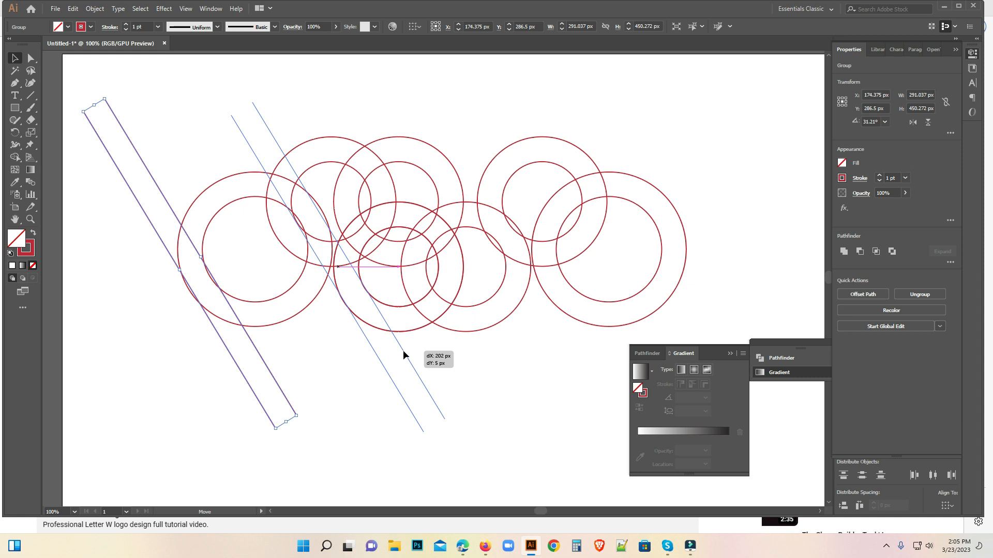
pyautogui.moveTo(403, 351); pyautogui.dragTo(403, 351)
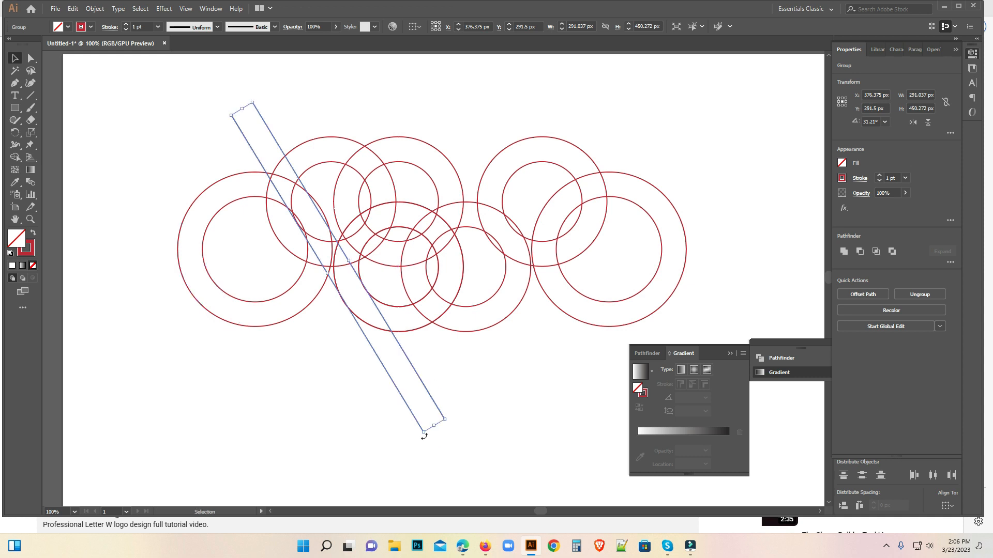
# Rotate the left line pair to 28.72° and create a copy of it rotated by 90°.
pyautogui.moveTo(424, 437); pyautogui.dragTo(417, 437)
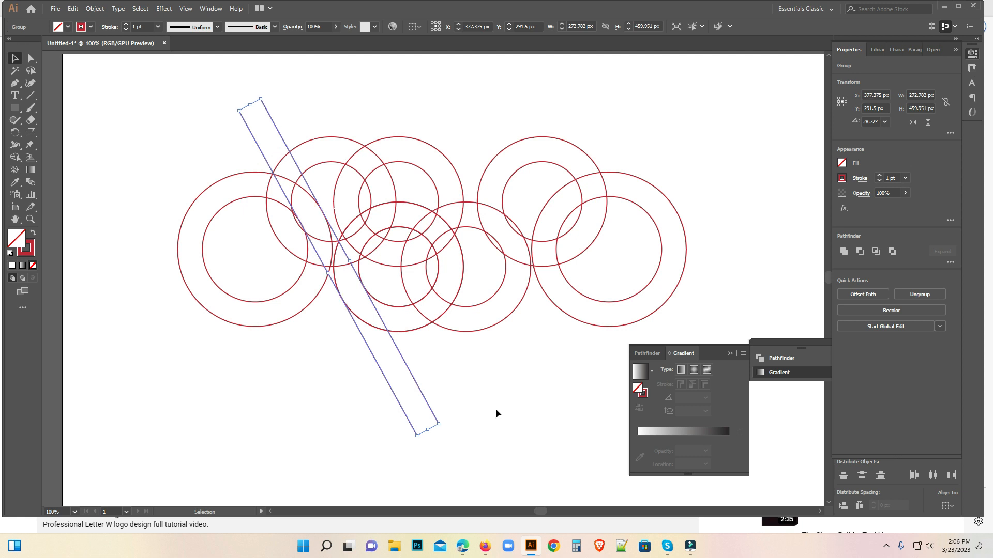
pyautogui.rightClick(420, 393)
pyautogui.moveTo(458, 346)
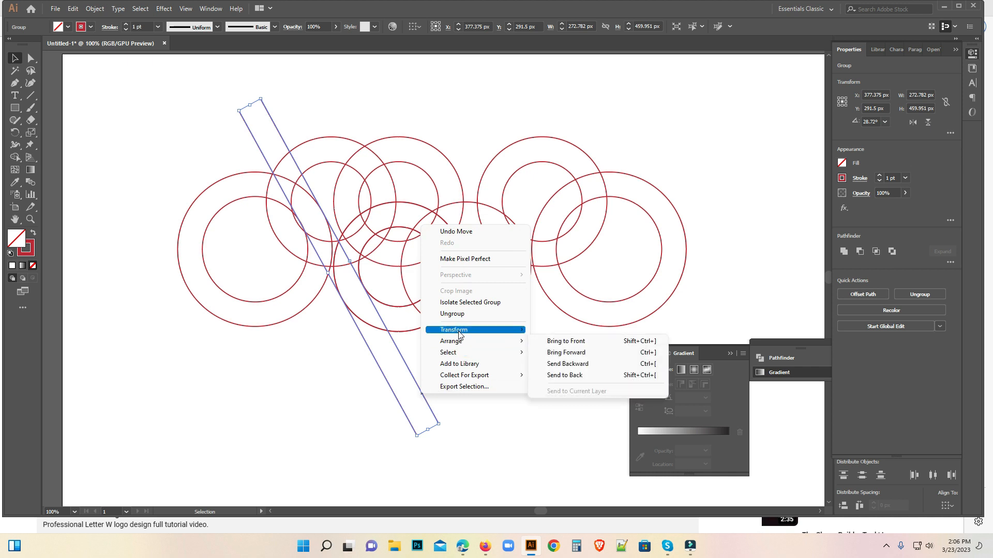
pyautogui.click(552, 358)
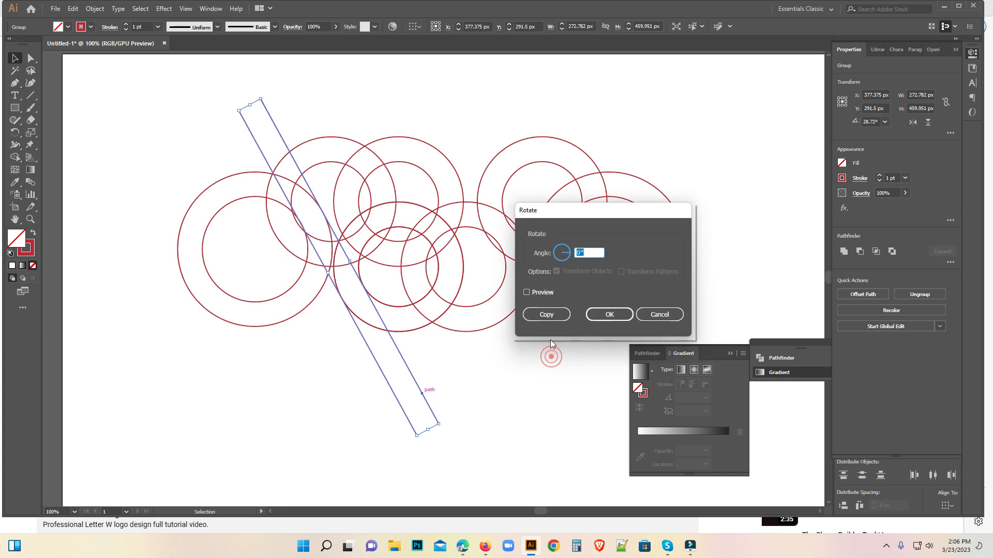
pyautogui.click(580, 253)
pyautogui.click(536, 290)
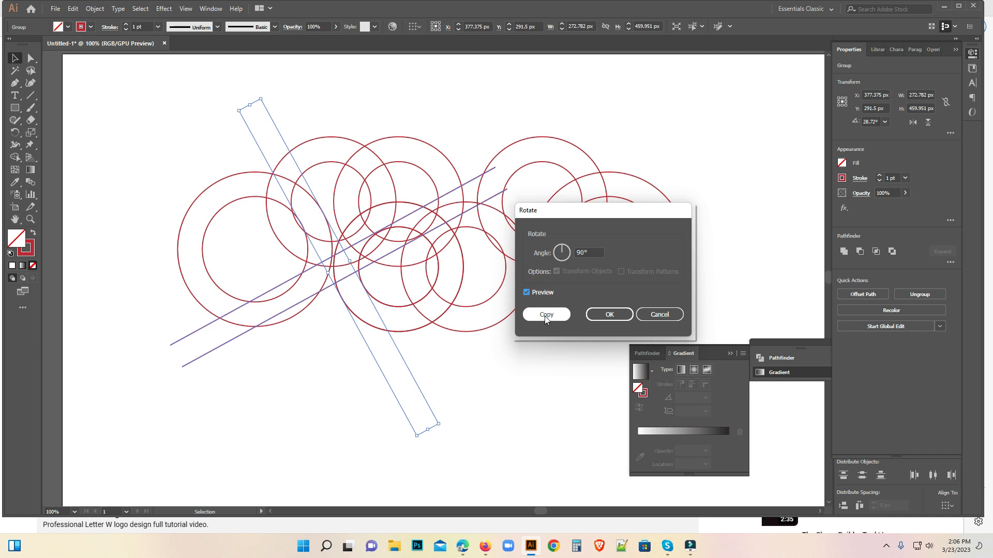
pyautogui.click(545, 315)
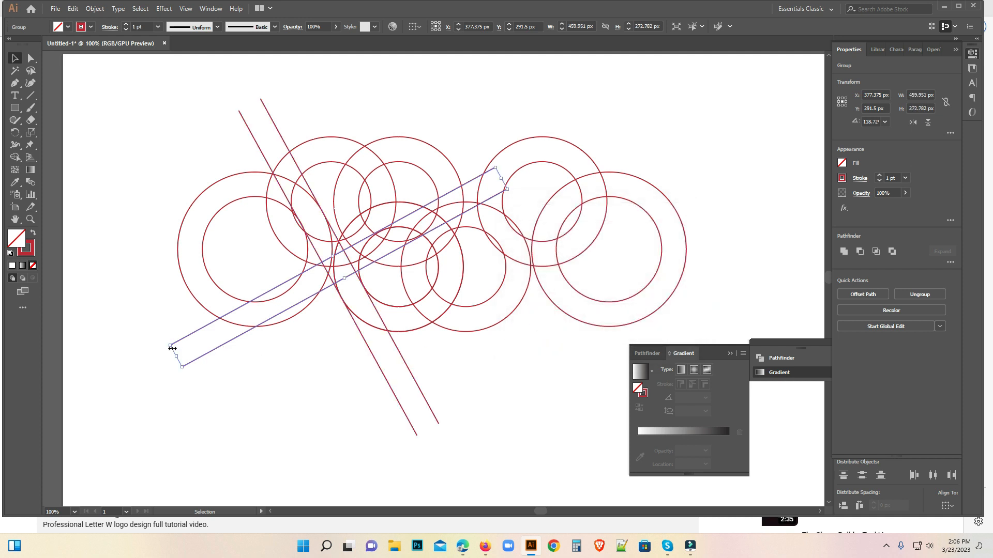
# Move the copied line pair over the right circles to about X 581, Y 317 px and rotate it to 152.18°.
pyautogui.moveTo(213, 354); pyautogui.dragTo(461, 432)
pyautogui.moveTo(467, 395); pyautogui.dragTo(469, 354)
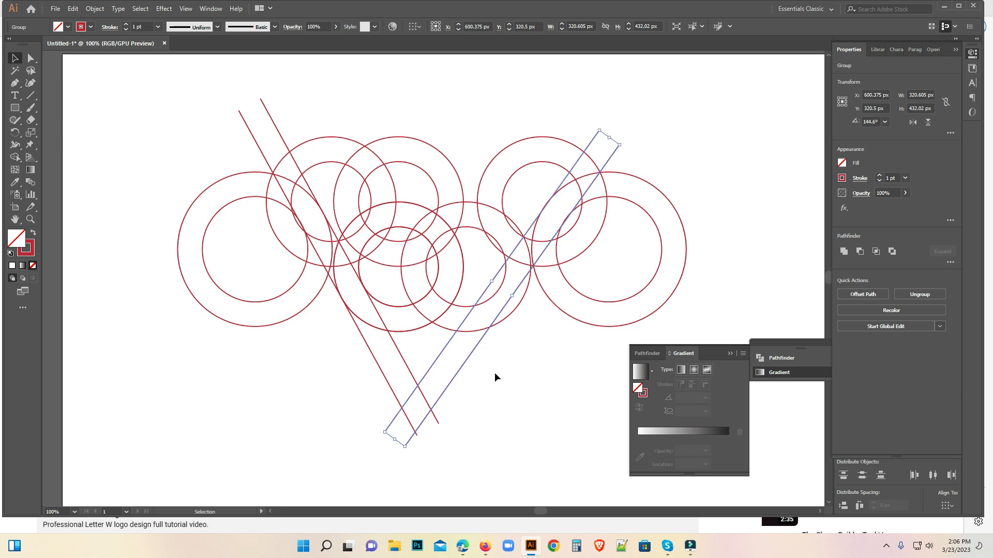
pyautogui.moveTo(451, 384)
pyautogui.mouseDown()
pyautogui.moveTo(457, 368)
pyautogui.moveTo(454, 398)
pyautogui.mouseUp()
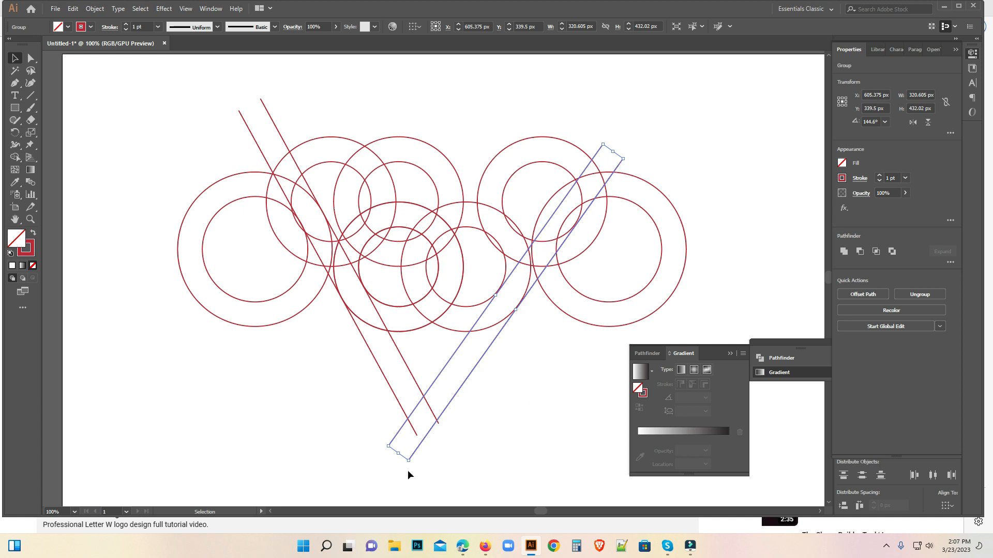
pyautogui.moveTo(409, 467)
pyautogui.mouseDown()
pyautogui.moveTo(437, 472)
pyautogui.moveTo(414, 468)
pyautogui.moveTo(425, 474)
pyautogui.mouseUp()
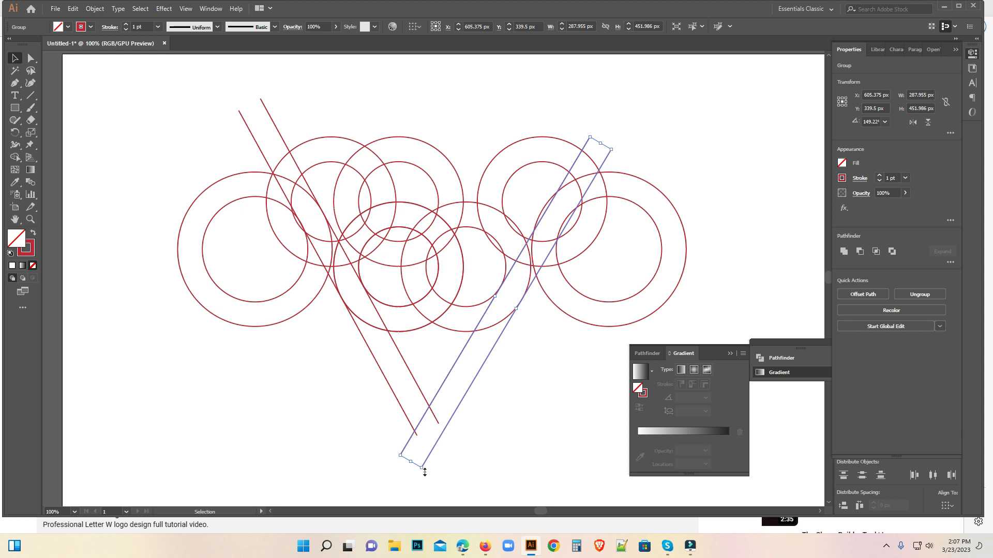
pyautogui.moveTo(424, 473); pyautogui.dragTo(433, 478)
pyautogui.moveTo(452, 430); pyautogui.dragTo(434, 420)
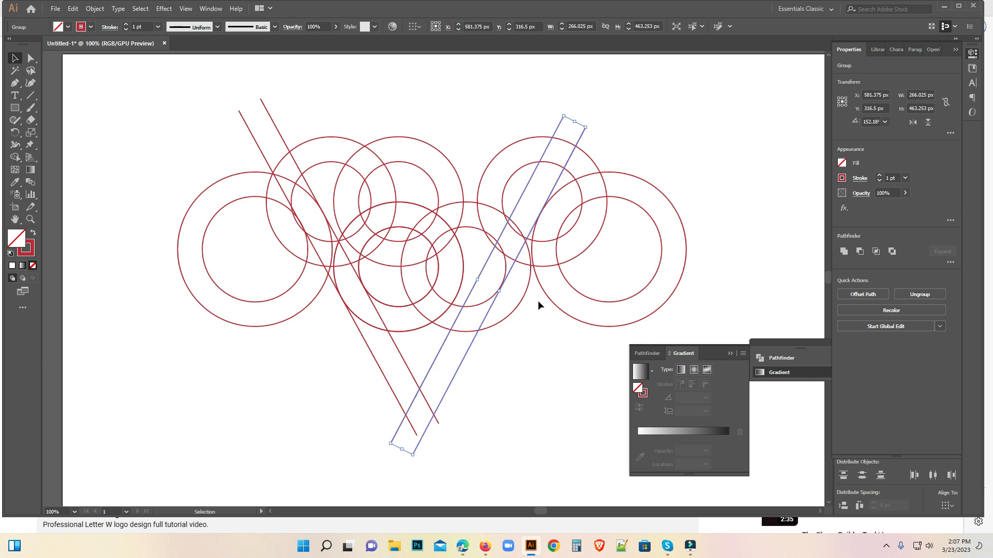
# Rotate the right line pair to 148.87° and move it to about X 639, Y 284 px beside the right large circles.
pyautogui.click(569, 111)
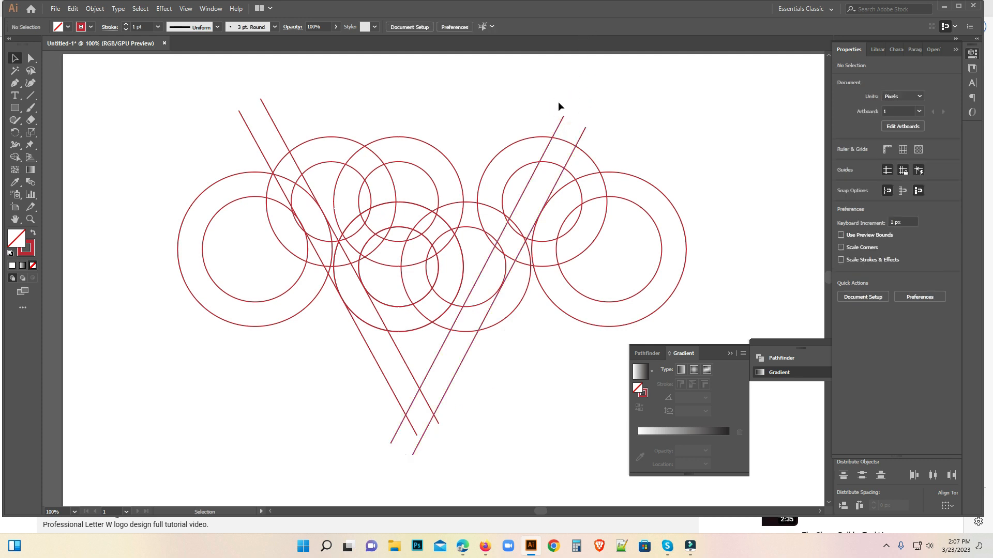
pyautogui.click(558, 117)
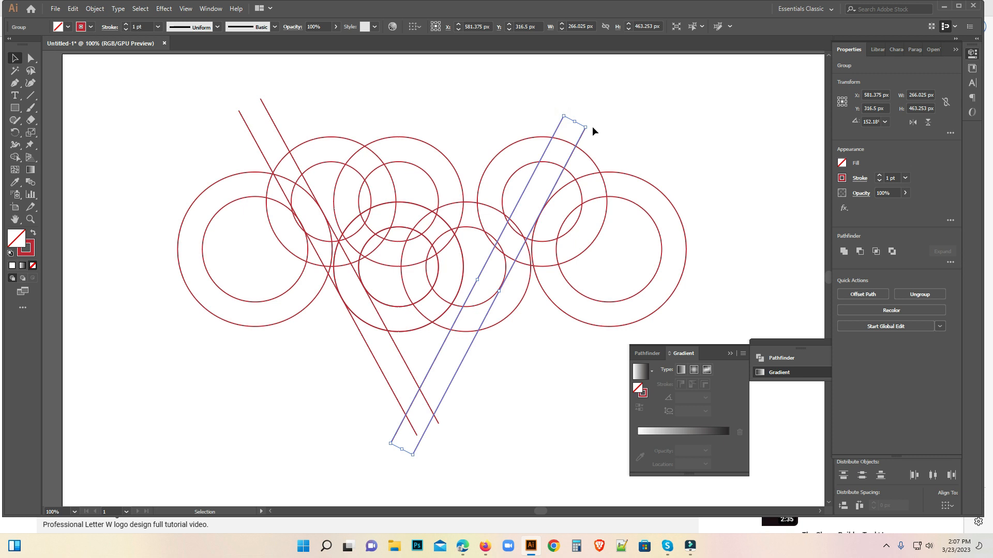
pyautogui.moveTo(591, 127); pyautogui.dragTo(600, 137)
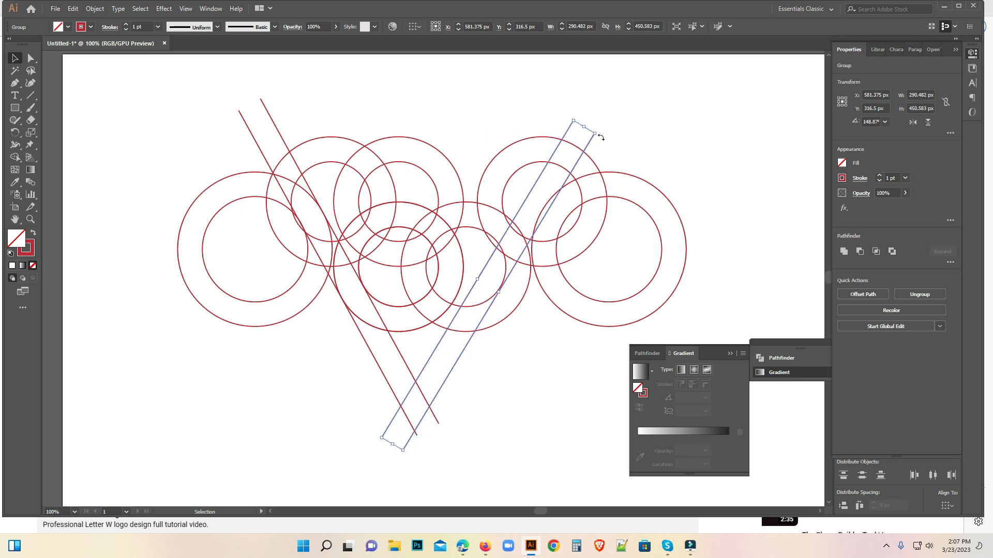
pyautogui.moveTo(585, 146); pyautogui.dragTo(653, 171)
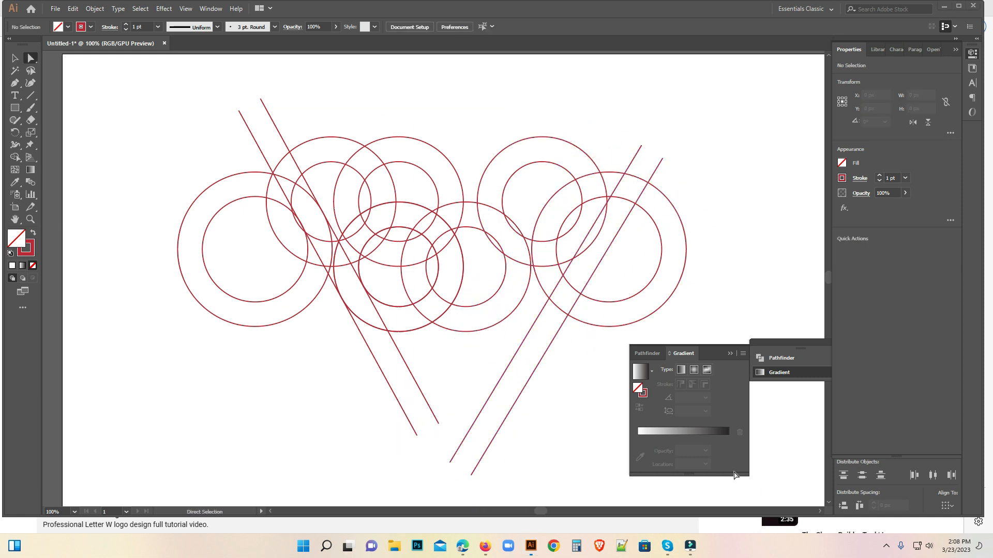
pyautogui.moveTo(495, 362)
pyautogui.mouseDown()
pyautogui.moveTo(536, 414)
pyautogui.moveTo(516, 401)
pyautogui.moveTo(499, 373)
pyautogui.moveTo(507, 360)
pyautogui.moveTo(492, 345)
pyautogui.mouseUp()
pyautogui.click(519, 395)
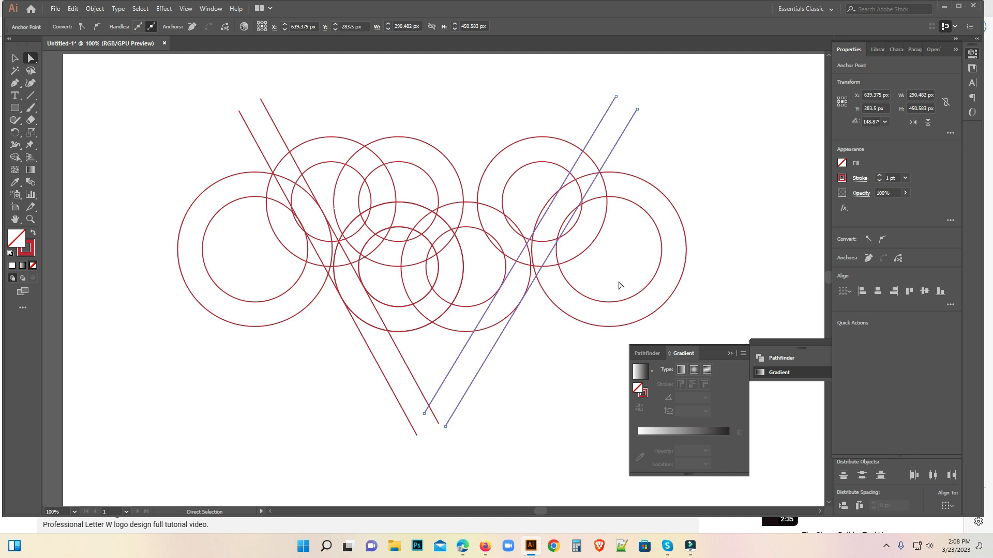
# Nudge the right large circle pair 3 px right and 5 px down so it meets the line pair.
pyautogui.moveTo(621, 269); pyautogui.dragTo(683, 308)
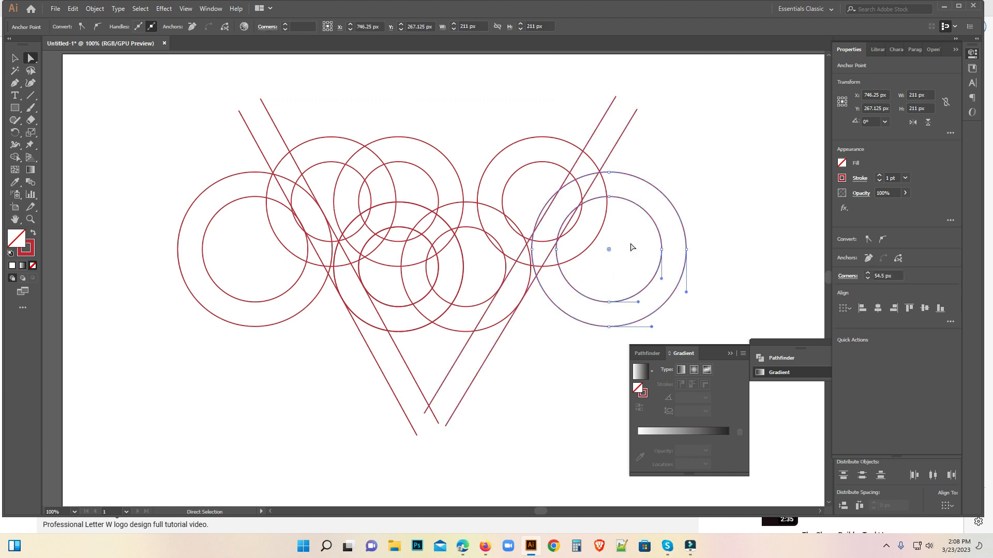
pyautogui.click(15, 58)
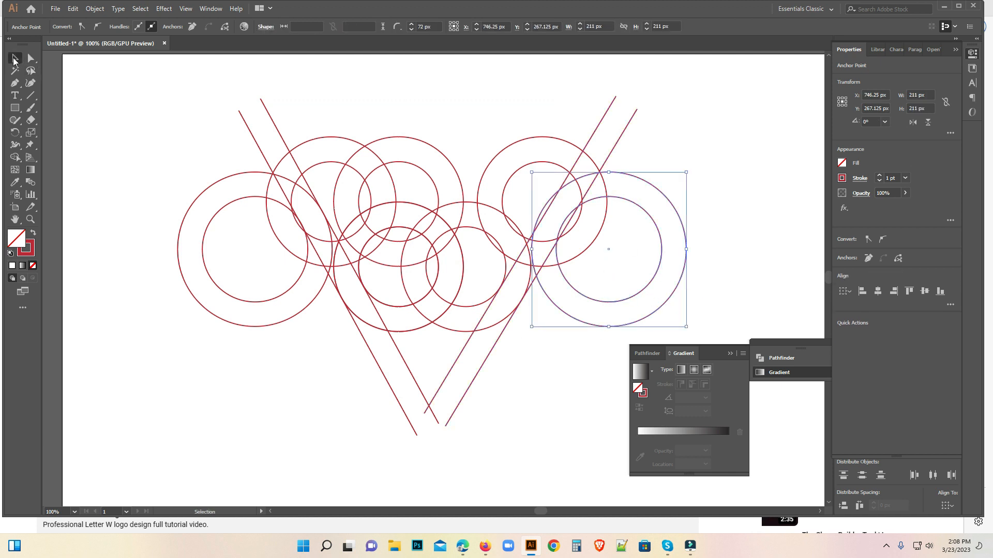
pyautogui.click(747, 209)
pyautogui.click(639, 269)
pyautogui.press('Right')
pyautogui.press('Right')
pyautogui.press('Right')
pyautogui.press('Right')
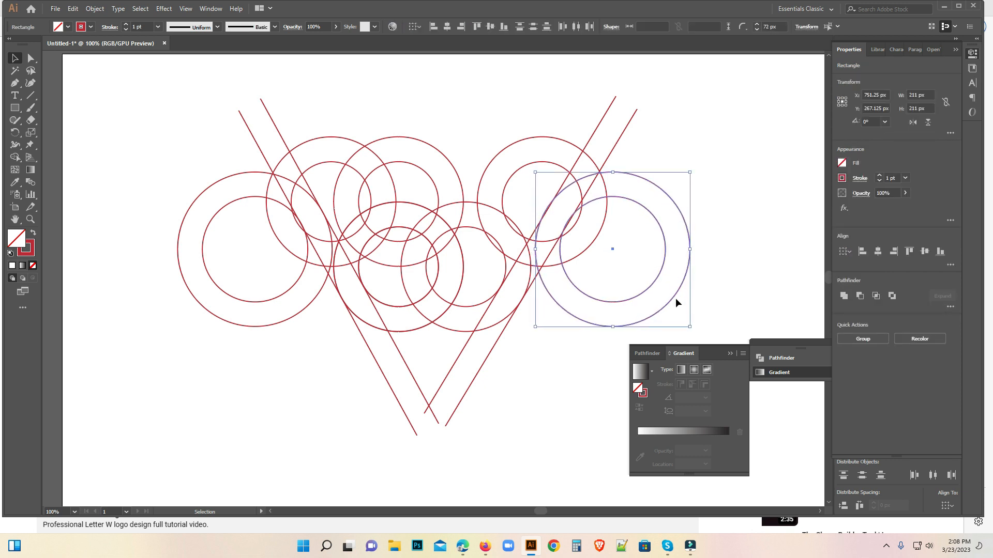
pyautogui.press('Down')
pyautogui.press('Down')
pyautogui.press('Left')
pyautogui.press('Down')
pyautogui.press('Left')
pyautogui.press('Down')
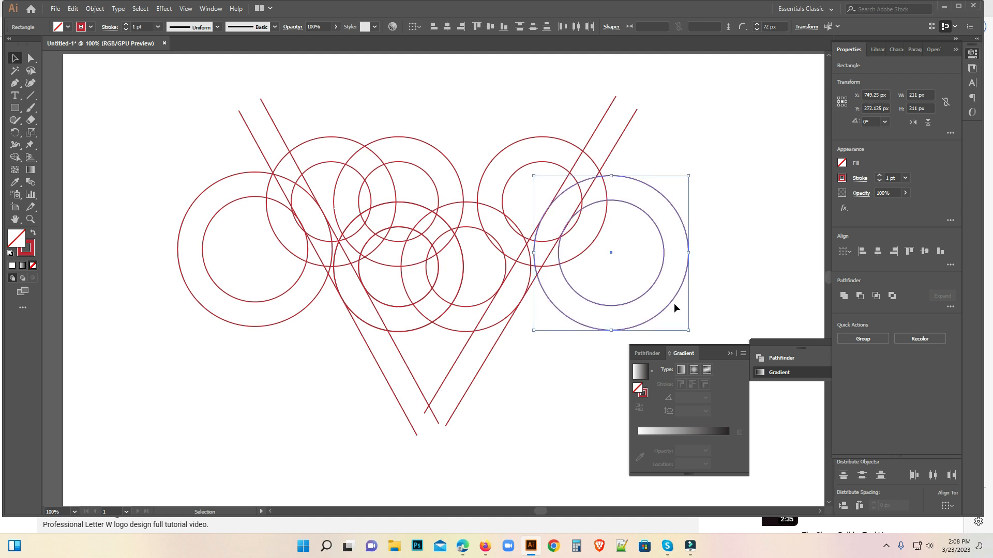
pyautogui.click(538, 398)
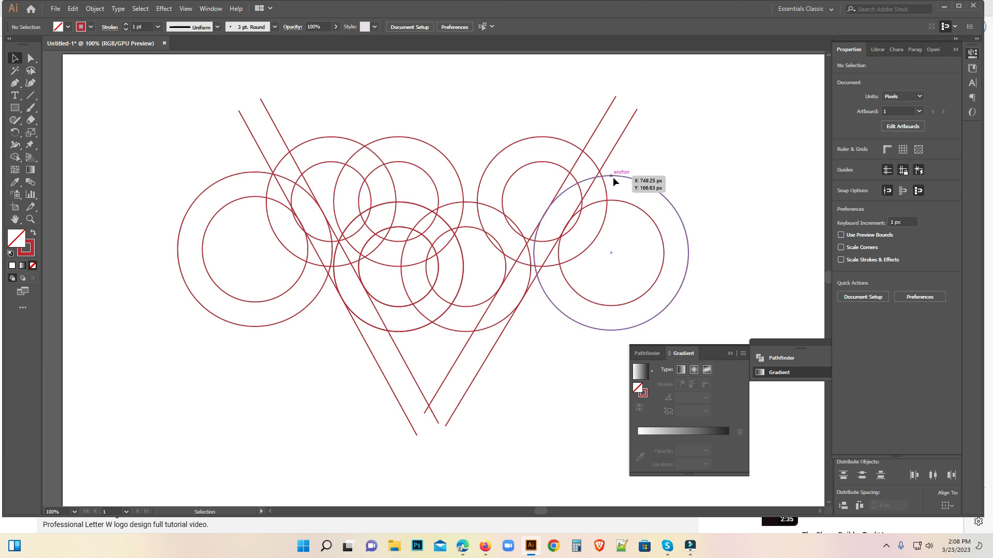
# Copy the right line pair and paste the duplicate directly in front.
pyautogui.press('a')
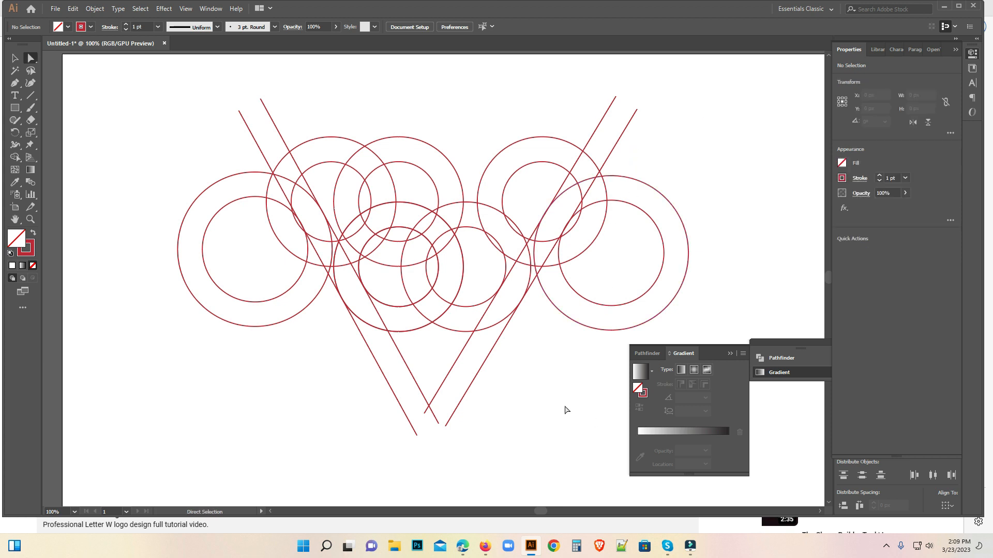
pyautogui.moveTo(449, 356); pyautogui.dragTo(492, 388)
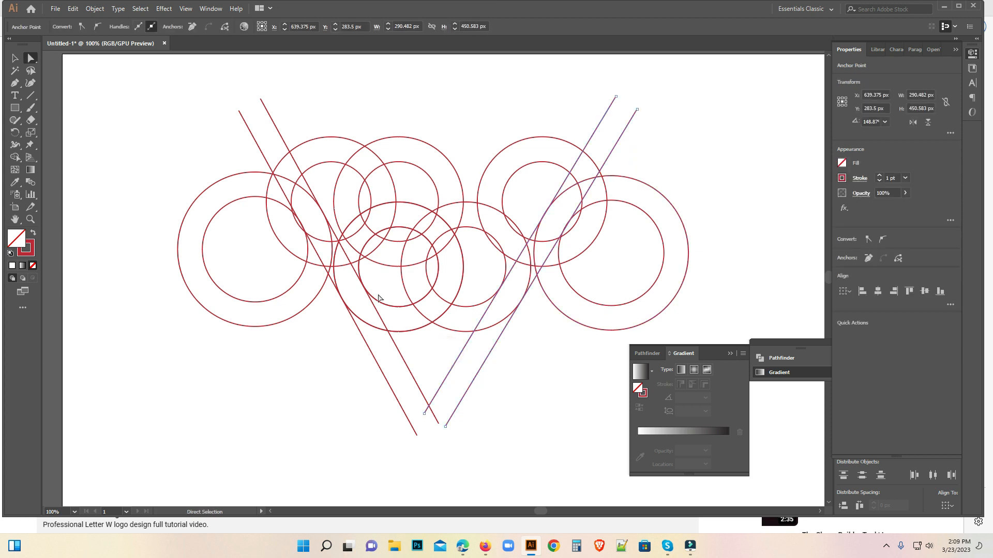
pyautogui.click(73, 8)
pyautogui.click(91, 59)
pyautogui.click(73, 8)
pyautogui.click(116, 86)
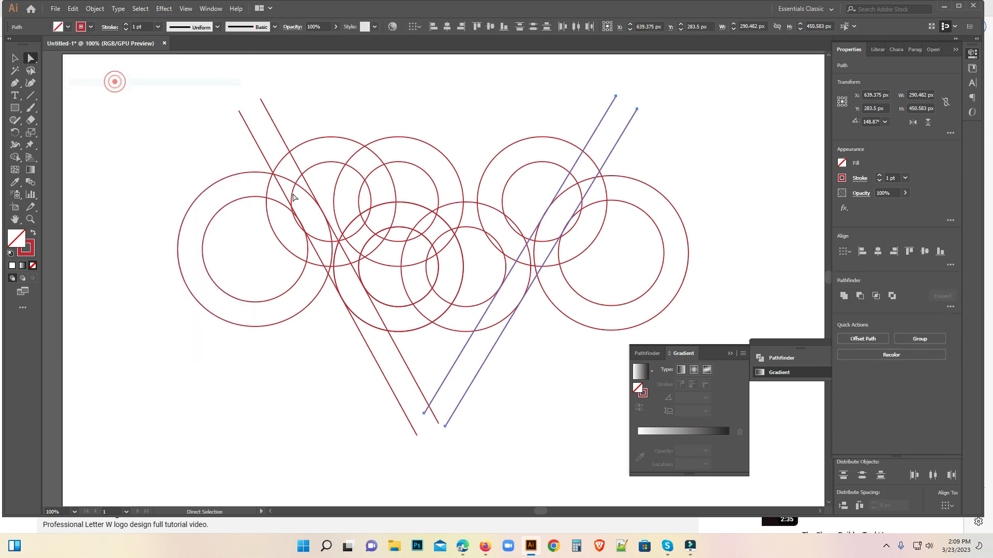
# Move the duplicated right line pair 108 px left and 15 px up, between the middle circles.
pyautogui.hotkey('shift', 'Left')
pyautogui.hotkey('shift', 'Left')
pyautogui.hotkey('shift', 'Left')
pyautogui.hotkey('shift', 'Left')
pyautogui.hotkey('shift', 'Left')
pyautogui.hotkey('shift', 'Left')
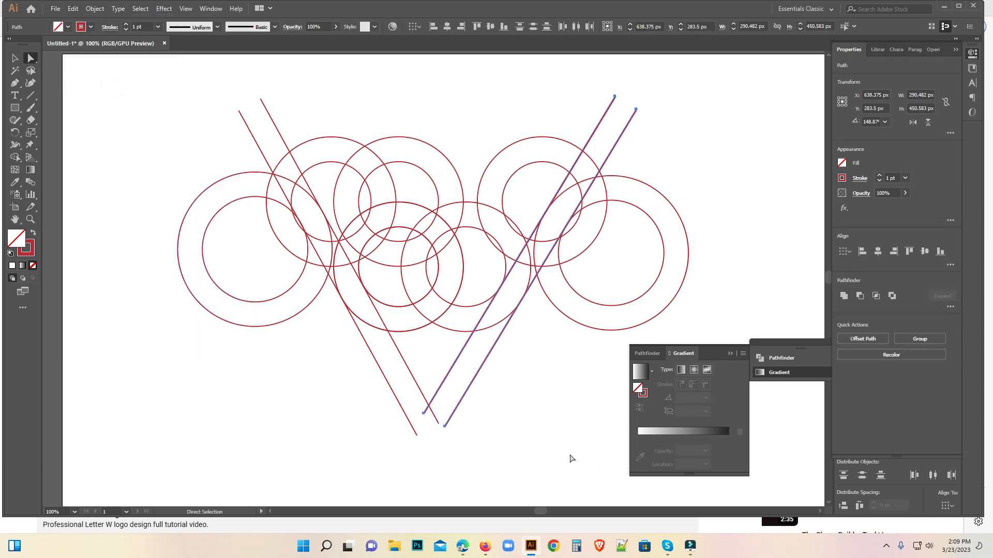
pyautogui.hotkey('shift', 'Left')
pyautogui.hotkey('shift', 'Left')
pyautogui.hotkey('shift', 'Left')
pyautogui.hotkey('shift', 'Left')
pyautogui.hotkey('shift', 'Left')
pyautogui.hotkey('shift', 'Left')
pyautogui.hotkey('shift', 'Left')
pyautogui.hotkey('shift', 'Left')
pyautogui.hotkey('shift', 'Left')
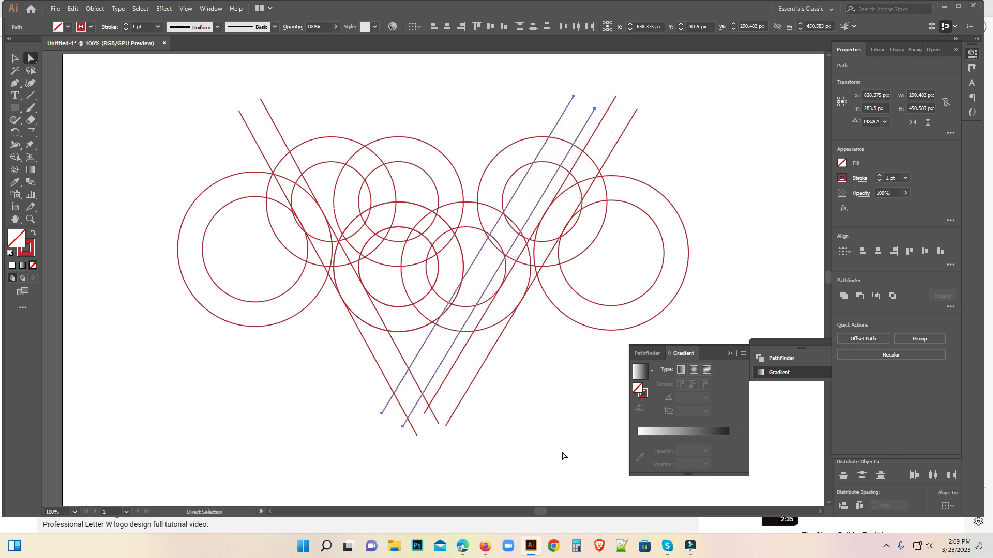
pyautogui.press('Left')
pyautogui.press('Left')
pyautogui.press('Left')
pyautogui.press('Left')
pyautogui.press('Up')
pyautogui.press('Up')
pyautogui.press('Up')
pyautogui.press('Up')
pyautogui.press('Up')
pyautogui.press('Up')
pyautogui.press('Up')
pyautogui.press('Up')
pyautogui.press('Up')
pyautogui.press('Up')
pyautogui.press('Up')
pyautogui.press('Up')
pyautogui.press('Up')
pyautogui.press('Up')
pyautogui.press('Up')
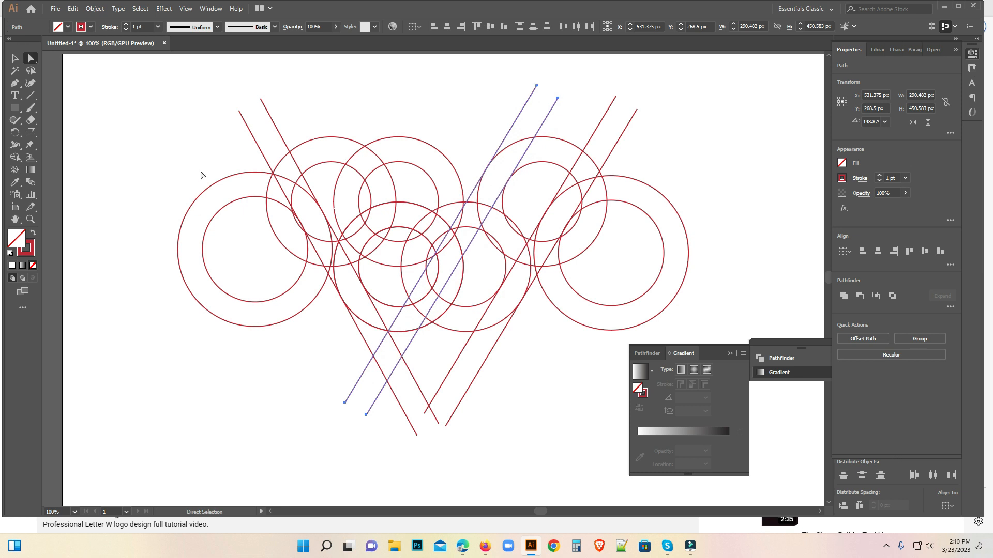
# Copy the left line pair and paste the duplicate directly in front.
pyautogui.moveTo(304, 89); pyautogui.dragTo(228, 138)
pyautogui.click(73, 9)
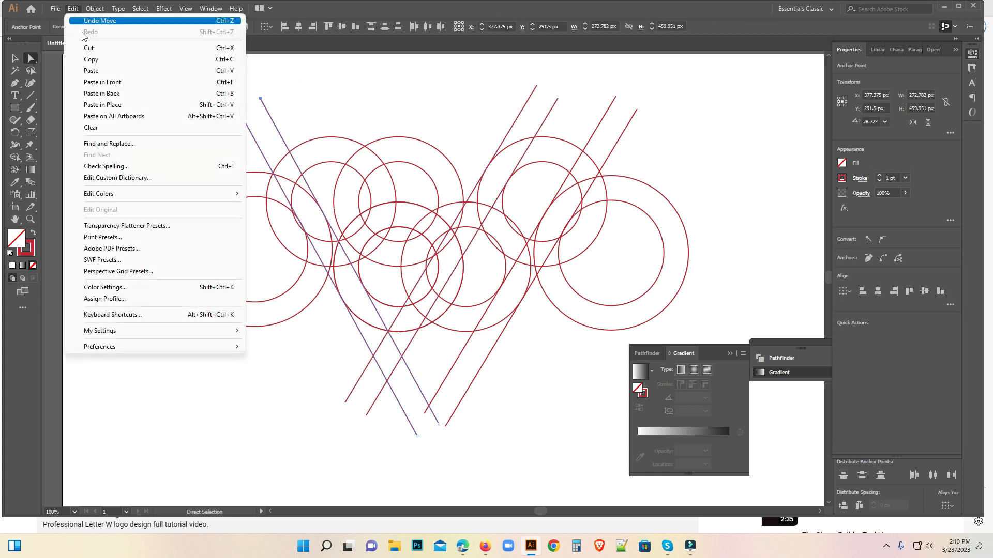
pyautogui.click(93, 60)
pyautogui.click(73, 9)
pyautogui.click(103, 83)
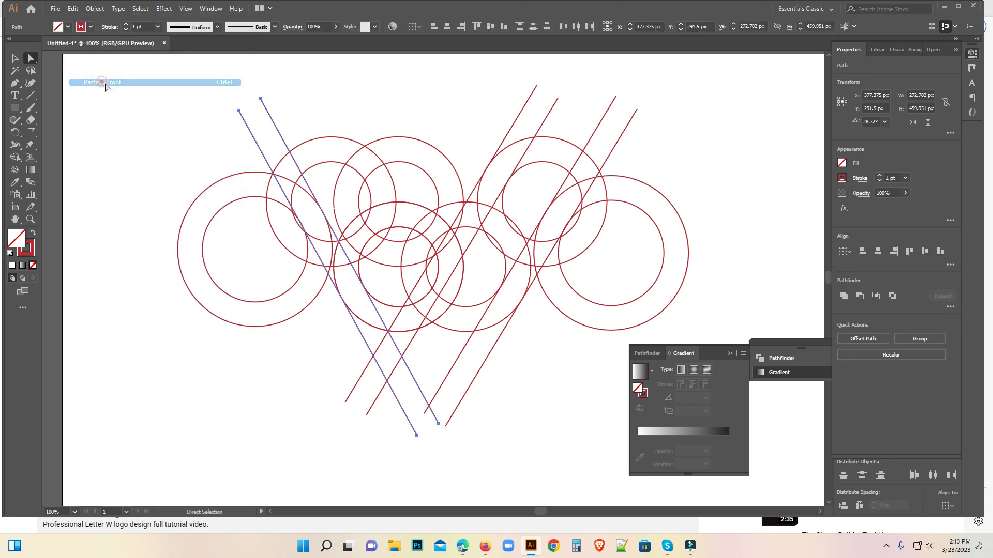
# Move the duplicated left line pair about 102 px right and 37 px up across the middle circles and rotate it to 29.68°.
pyautogui.hotkey('shift', 'Right')
pyautogui.hotkey('shift', 'Right')
pyautogui.hotkey('shift', 'Right')
pyautogui.hotkey('shift', 'Right')
pyautogui.hotkey('shift', 'Right')
pyautogui.hotkey('shift', 'Right')
pyautogui.hotkey('shift', 'Right')
pyautogui.hotkey('shift', 'Right')
pyautogui.hotkey('shift', 'Right')
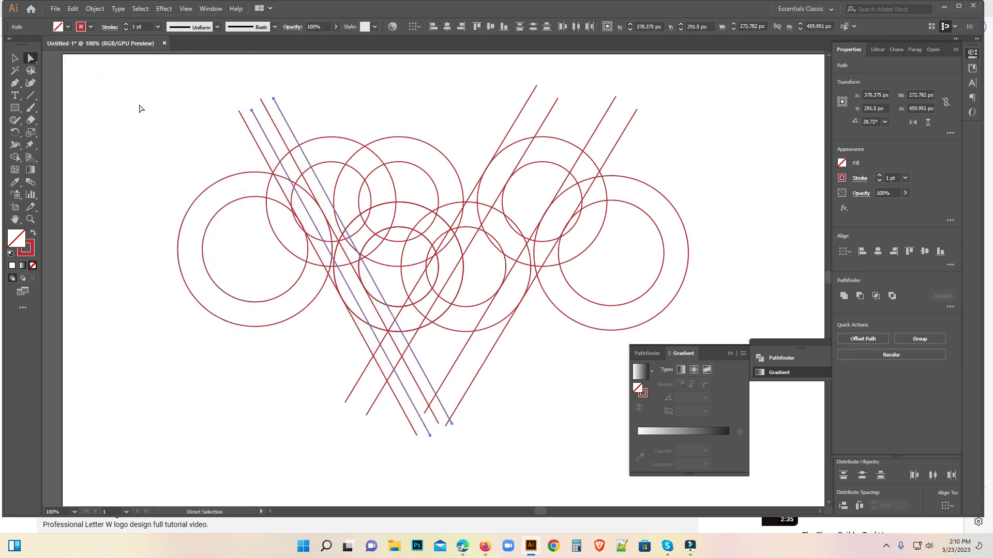
pyautogui.hotkey('shift', 'Right')
pyautogui.hotkey('shift', 'Right')
pyautogui.hotkey('shift', 'Right')
pyautogui.hotkey('shift', 'Right')
pyautogui.hotkey('shift', 'Right')
pyautogui.hotkey('shift', 'Right')
pyautogui.hotkey('shift', 'Right')
pyautogui.hotkey('shift', 'Right')
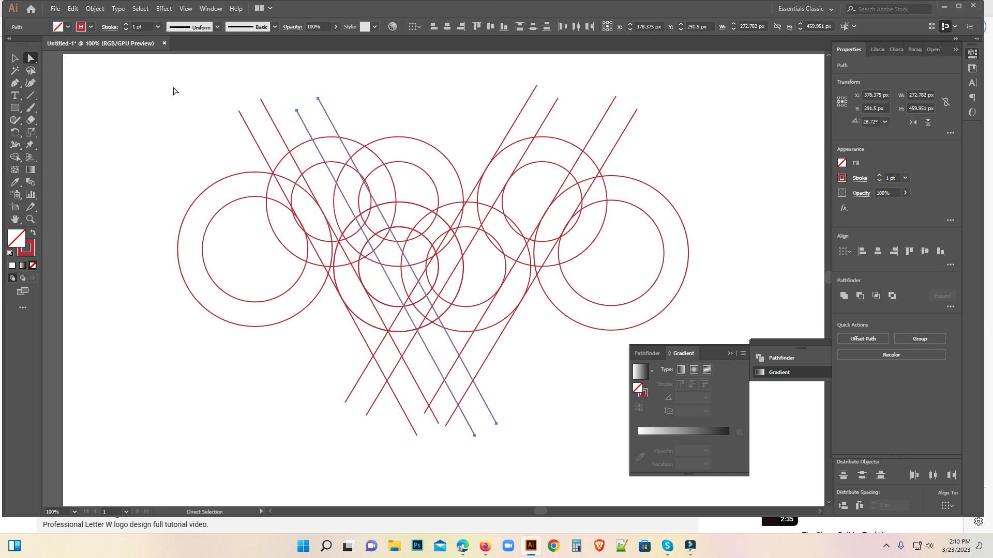
pyautogui.press('Left')
pyautogui.press('Left')
pyautogui.press('Up')
pyautogui.press('Up')
pyautogui.press('Left')
pyautogui.press('Left')
pyautogui.press('Up')
pyautogui.press('Up')
pyautogui.press('Up')
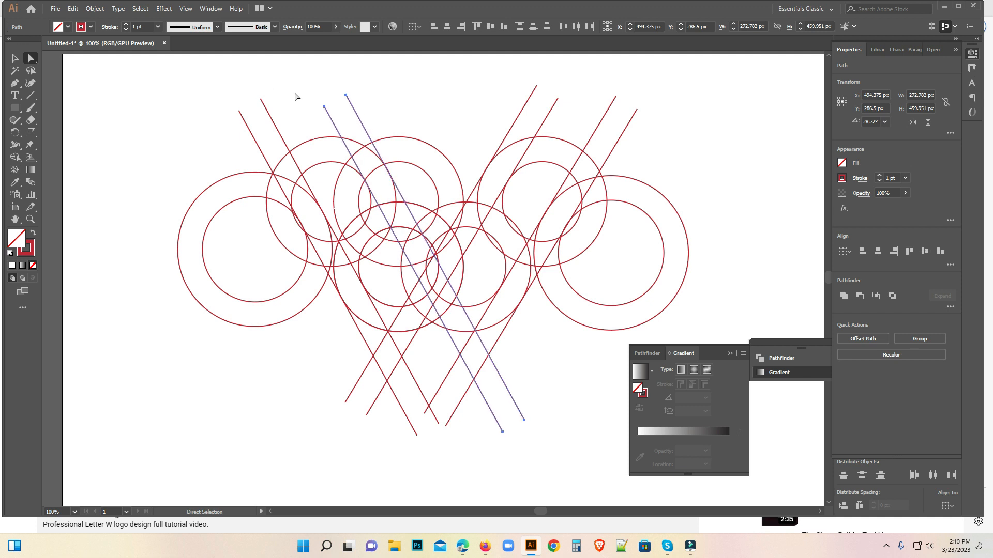
pyautogui.moveTo(355, 113); pyautogui.dragTo(350, 101)
pyautogui.click(399, 101)
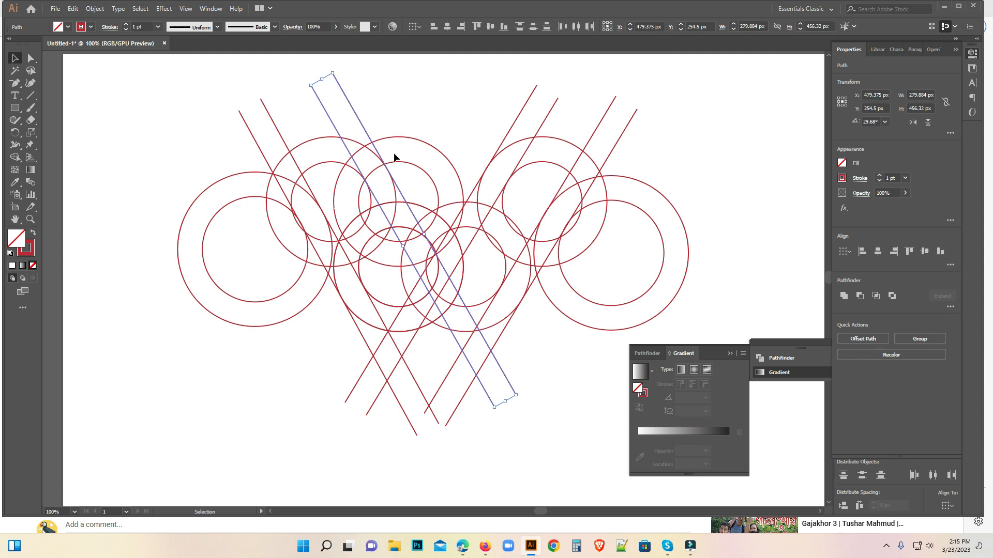
# Duplicate the 29.68° line pair and place the copy about 80 px right and 21 px up along the upper middle circles.
pyautogui.moveTo(364, 130); pyautogui.dragTo(425, 120)
pyautogui.hotkey('ctrl', 'z')
pyautogui.moveTo(366, 122); pyautogui.dragTo(423, 119)
pyautogui.press('Left')
pyautogui.press('Left')
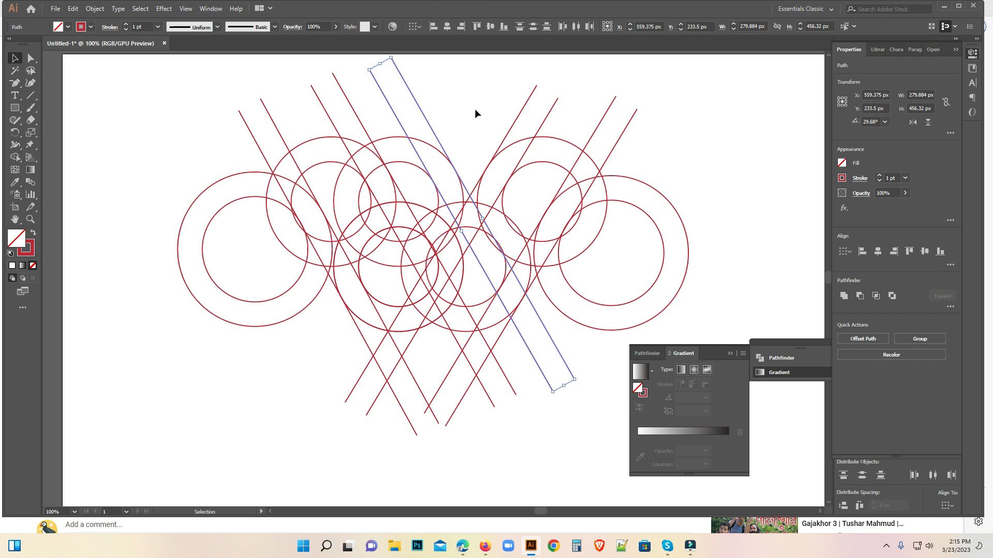
pyautogui.click(476, 112)
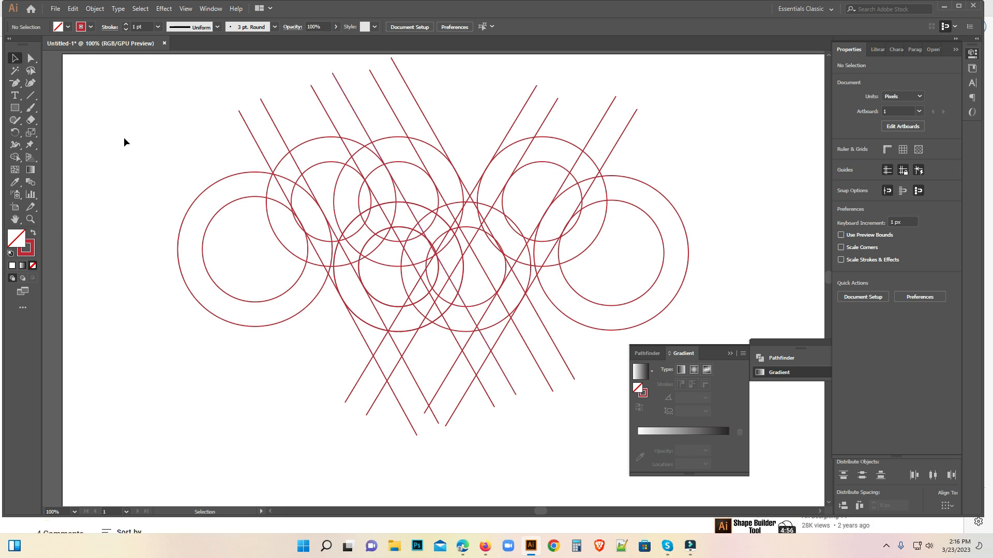
# Select all circles and lines, set a black fill, and merge the regions of the leftmost diagonal stroke with the Shape Builder.
pyautogui.moveTo(85, 80); pyautogui.dragTo(595, 427)
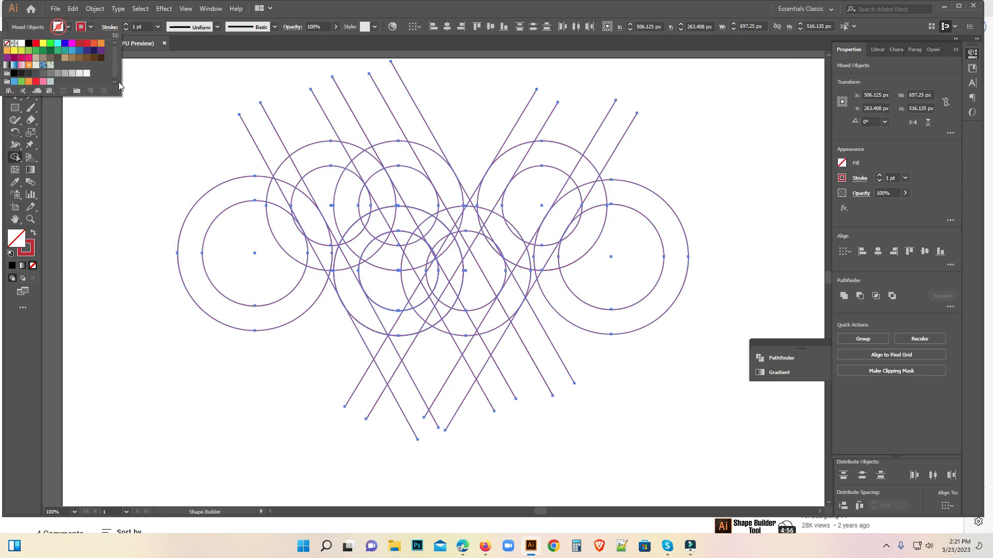
pyautogui.click(29, 43)
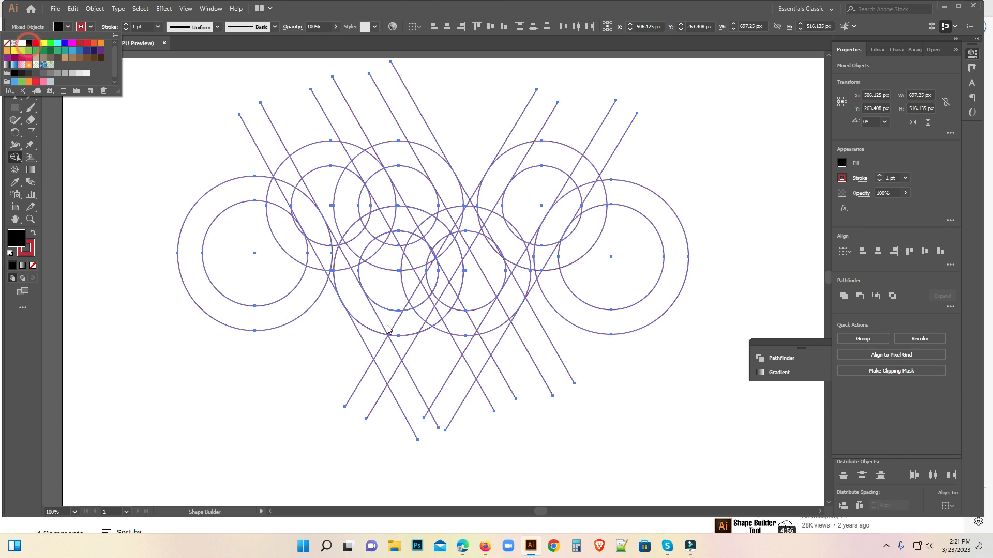
pyautogui.moveTo(355, 303)
pyautogui.mouseDown()
pyautogui.moveTo(310, 222)
pyautogui.moveTo(276, 189)
pyautogui.mouseUp()
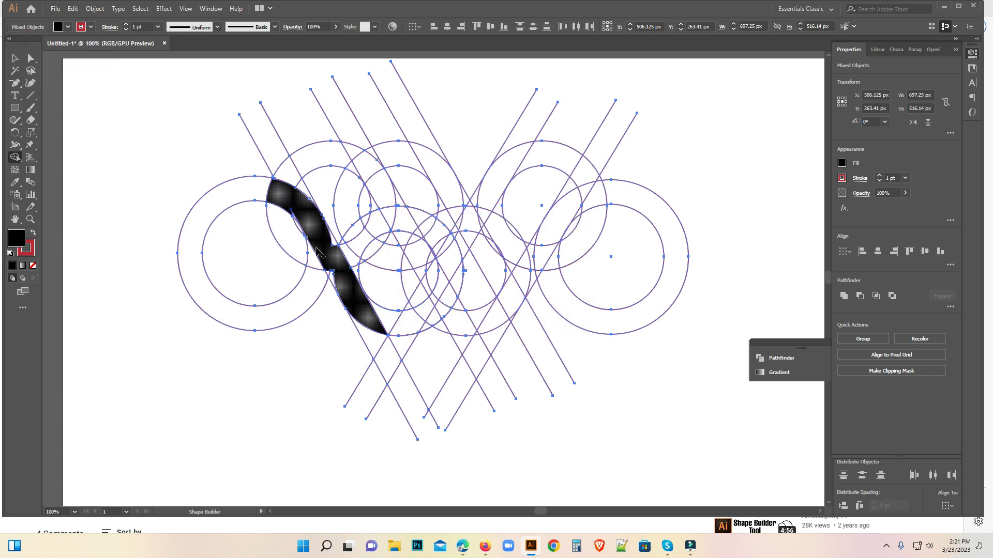
pyautogui.click(340, 285)
pyautogui.click(339, 286)
pyautogui.click(329, 239)
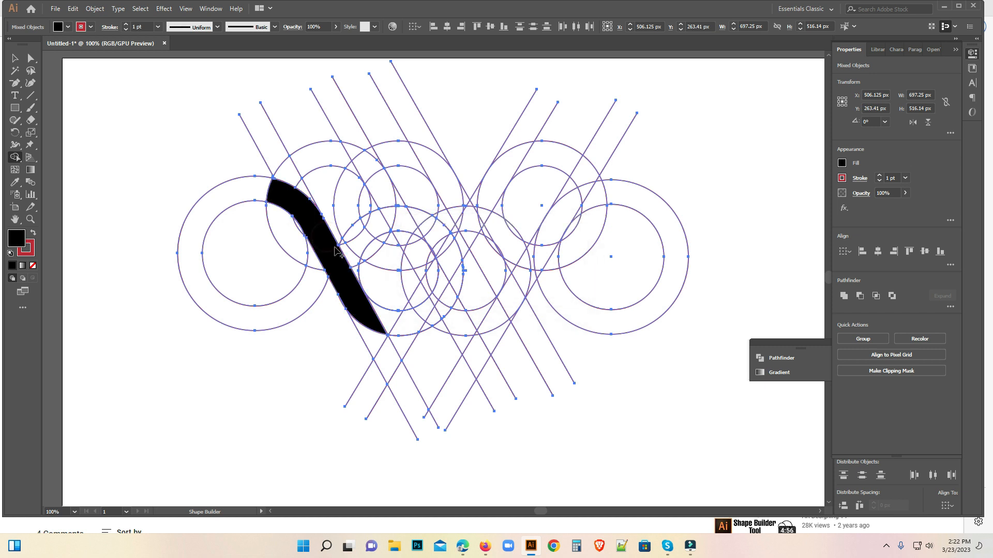
# Merge the upper-left arch, the middle diagonal band and the lower-left curve with the black stroke to close the first loop.
pyautogui.moveTo(283, 189)
pyautogui.mouseDown()
pyautogui.moveTo(303, 160)
pyautogui.moveTo(337, 155)
pyautogui.moveTo(368, 170)
pyautogui.moveTo(447, 305)
pyautogui.moveTo(415, 326)
pyautogui.moveTo(389, 321)
pyautogui.moveTo(398, 327)
pyautogui.moveTo(385, 331)
pyautogui.moveTo(422, 331)
pyautogui.moveTo(437, 297)
pyautogui.moveTo(429, 261)
pyautogui.moveTo(389, 188)
pyautogui.mouseUp()
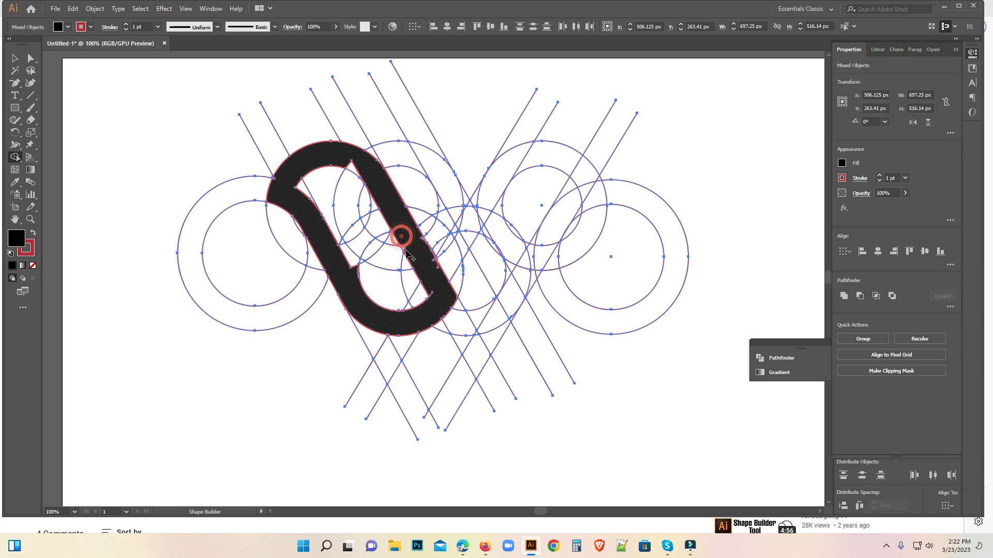
pyautogui.click(439, 299)
pyautogui.click(431, 288)
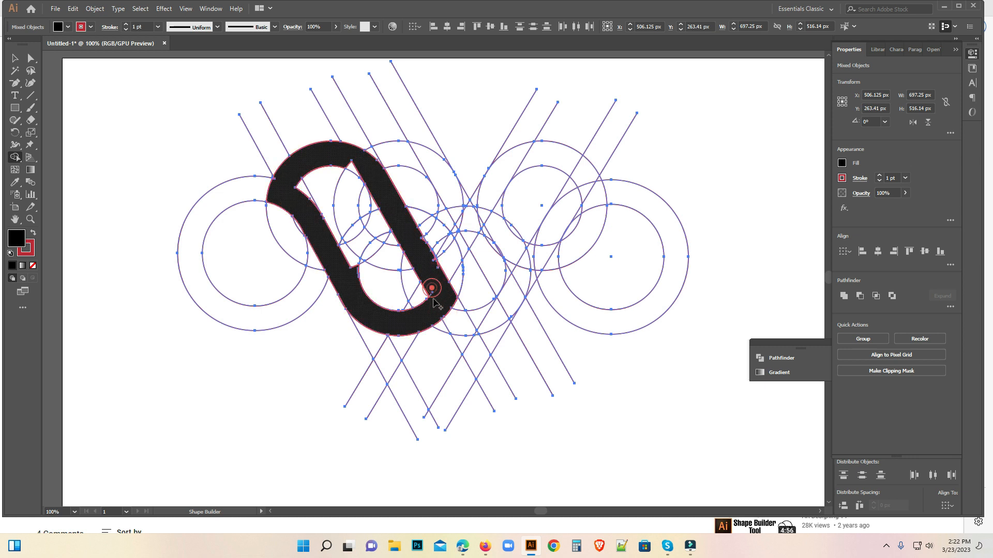
# Merge the regions of the second bottom curve into the black shape, extending it from the middle diagonal.
pyautogui.click(457, 317)
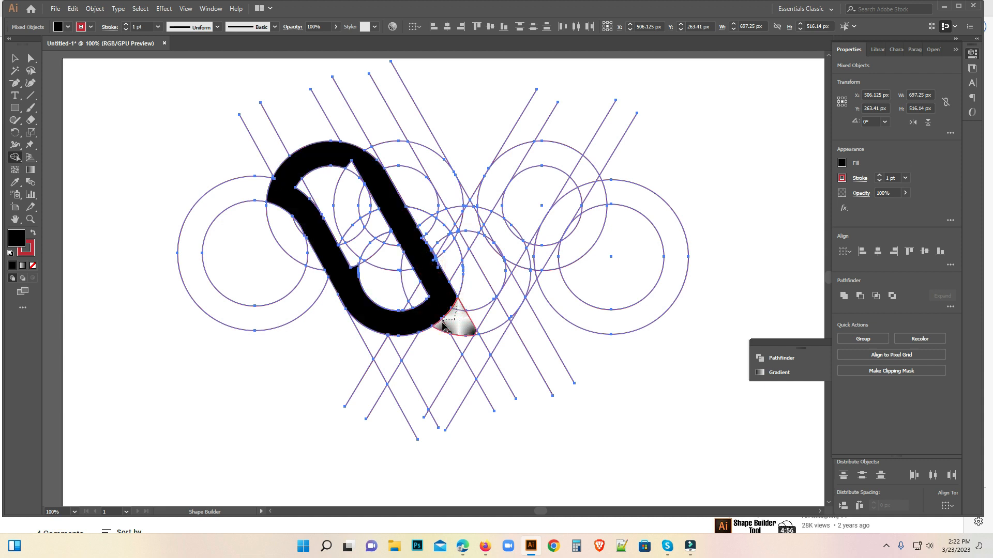
pyautogui.moveTo(446, 305)
pyautogui.mouseDown()
pyautogui.moveTo(466, 316)
pyautogui.moveTo(476, 332)
pyautogui.moveTo(461, 324)
pyautogui.moveTo(502, 311)
pyautogui.moveTo(491, 253)
pyautogui.mouseUp()
pyautogui.hotkey('ctrl', 'z')
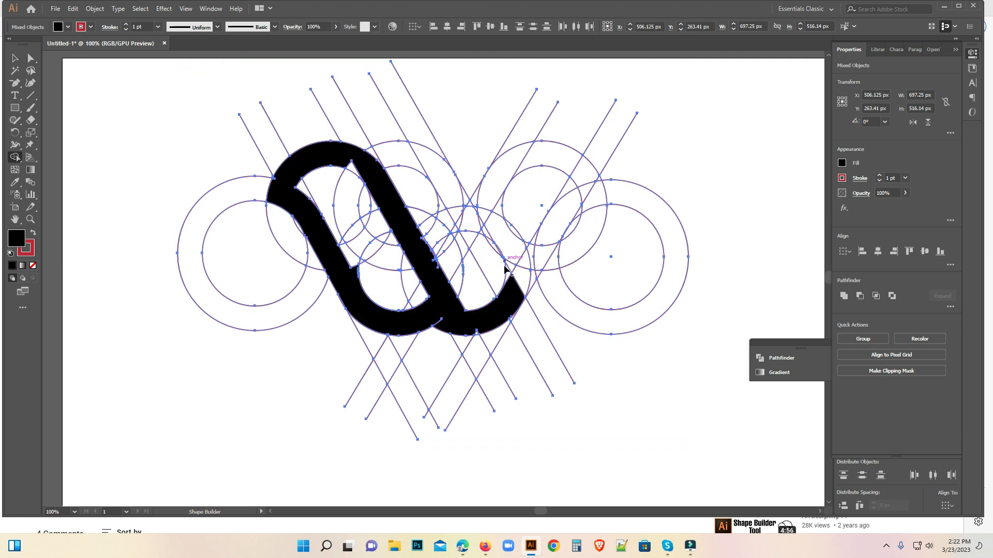
# Merge the regions of the next diagonal band with the Shape Builder, running from the second upper arch down to the second bottom curve.
pyautogui.press('a')
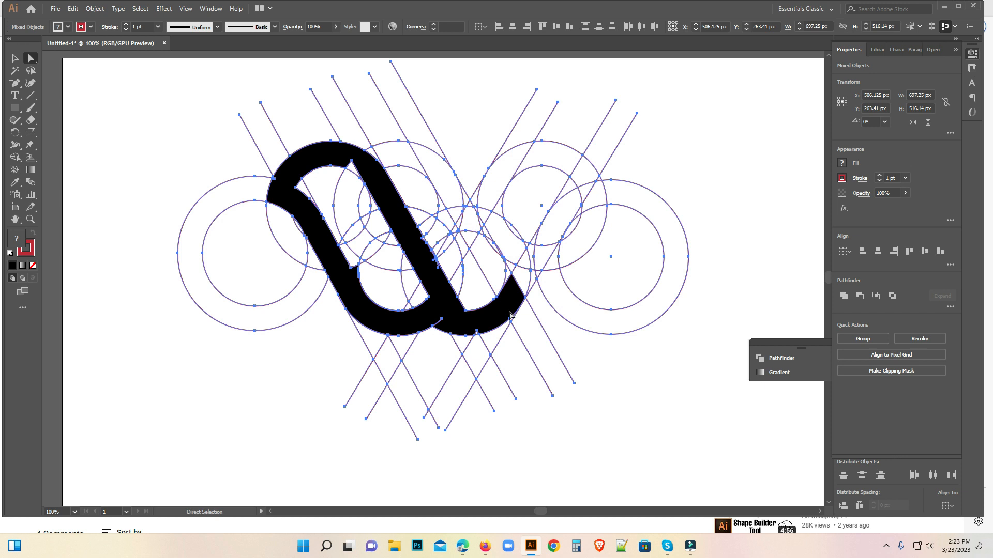
pyautogui.click(15, 156)
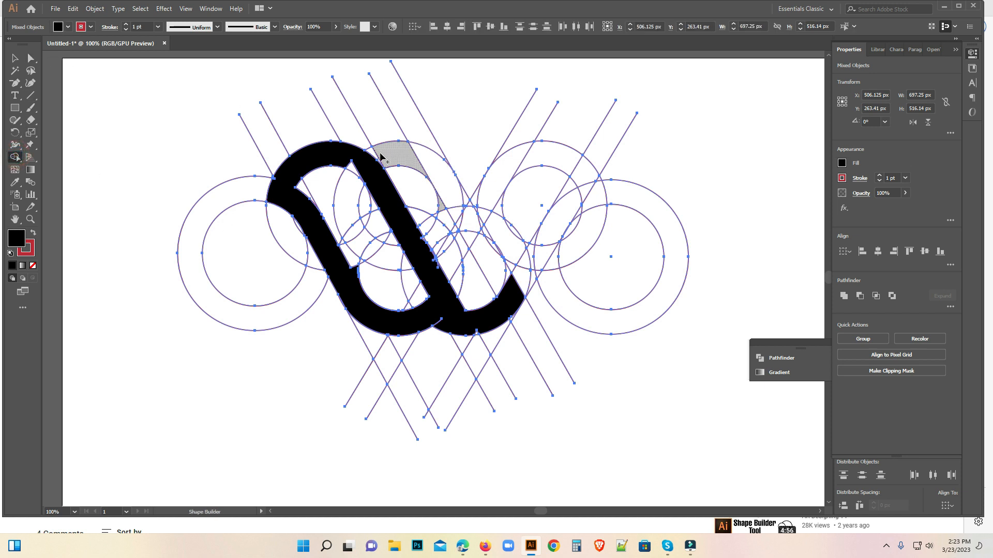
pyautogui.moveTo(371, 157); pyautogui.dragTo(385, 157)
pyautogui.moveTo(468, 216); pyautogui.dragTo(504, 279)
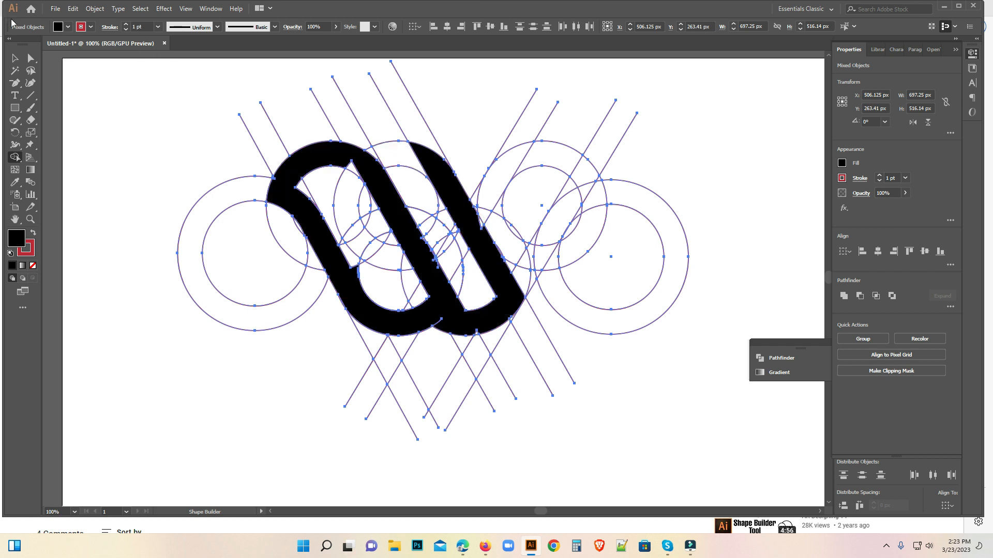
# Reset the Shape Builder fill to black and merge the second upper arch between the middle and right diagonals.
pyautogui.click(15, 58)
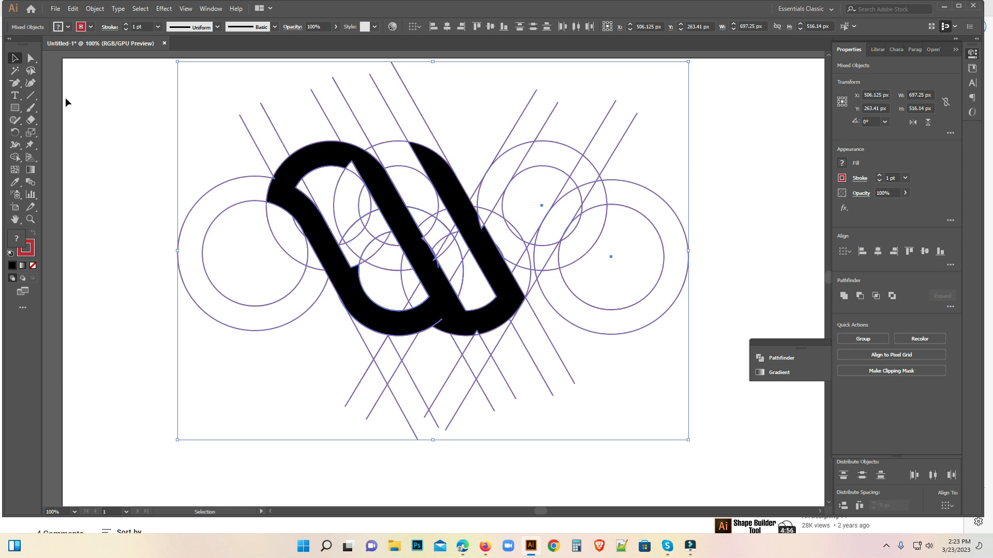
pyautogui.press('a')
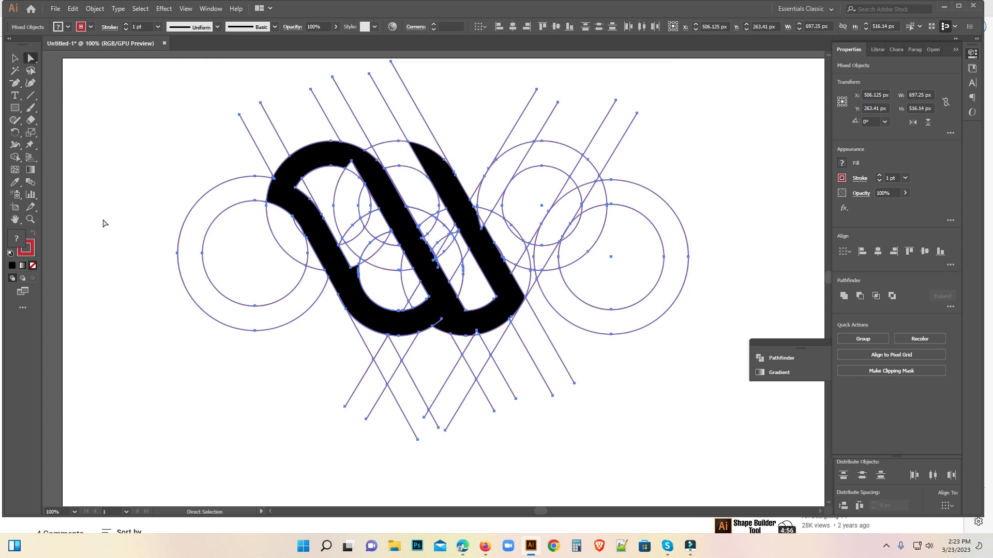
pyautogui.click(18, 59)
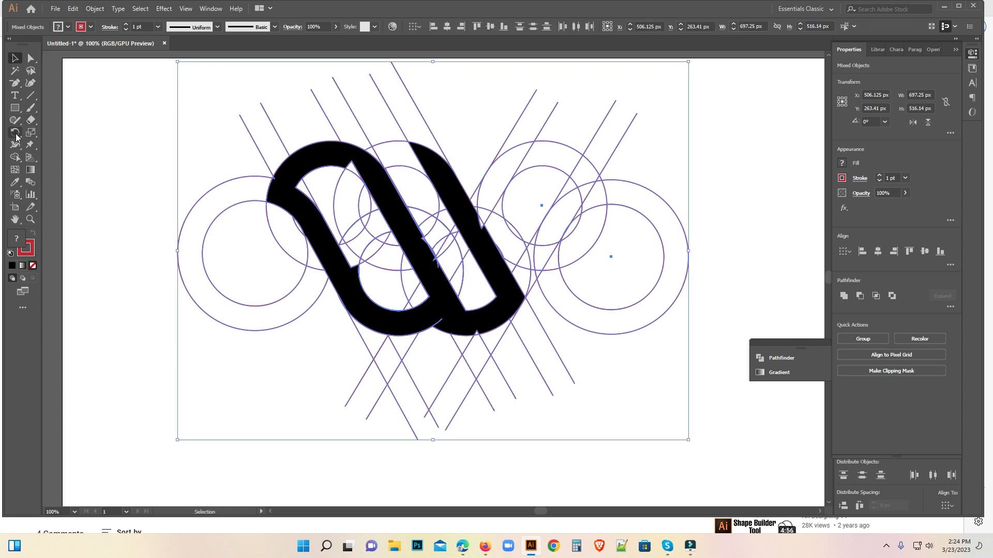
pyautogui.click(15, 157)
pyautogui.click(63, 27)
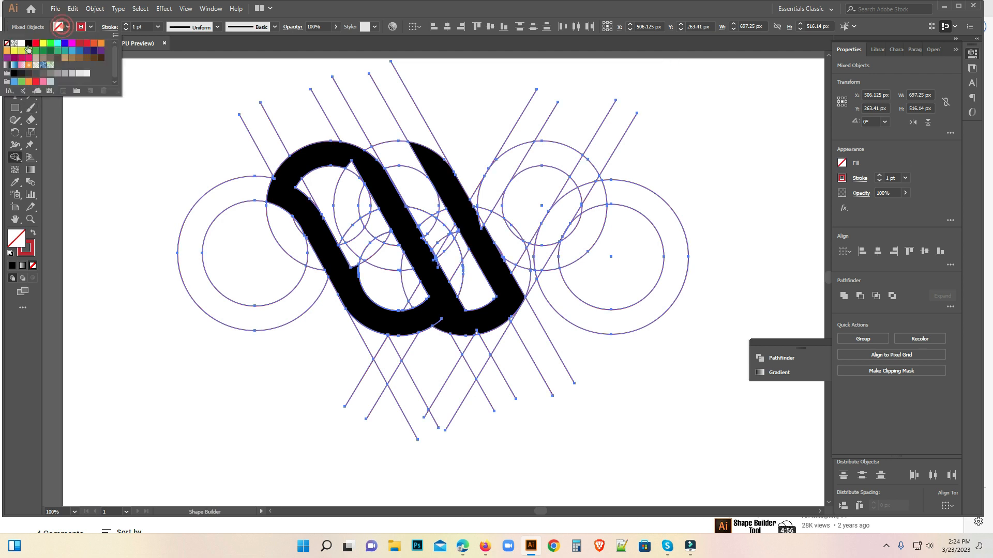
pyautogui.click(29, 42)
pyautogui.click(421, 159)
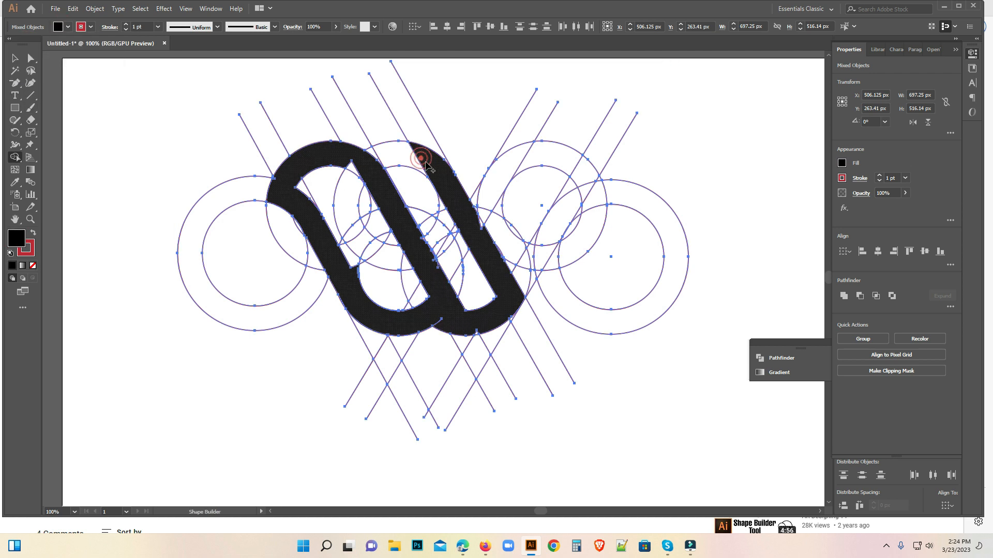
pyautogui.moveTo(374, 153); pyautogui.dragTo(425, 160)
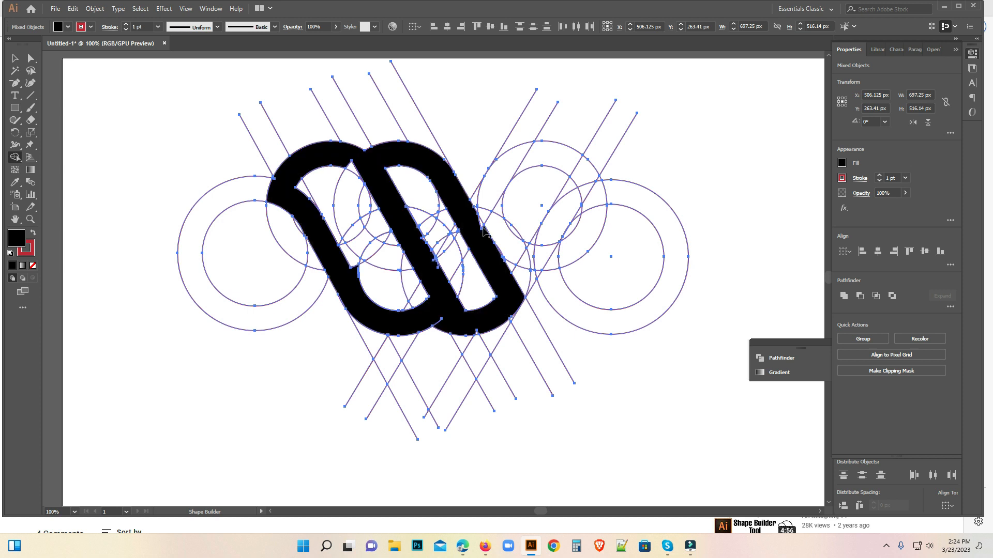
# Merge the leftover slivers at the bottom joint, along the middle diagonal and under the first arch into the black shape.
pyautogui.click(478, 331)
pyautogui.click(446, 319)
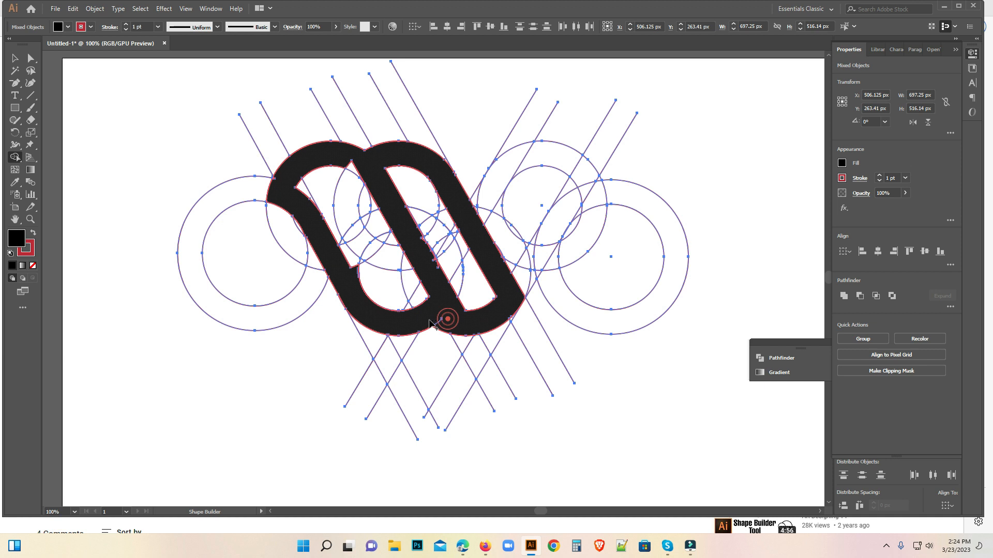
pyautogui.click(434, 260)
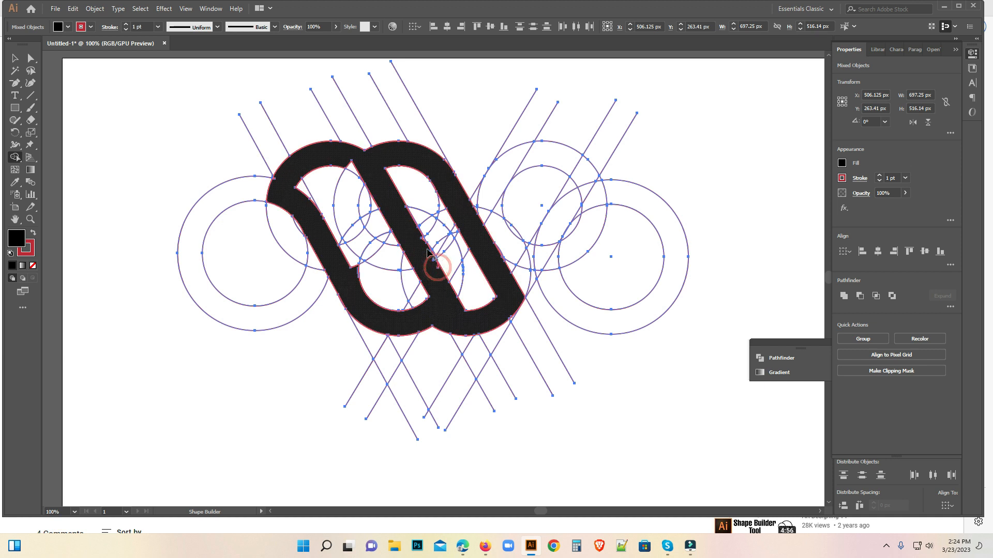
pyautogui.click(356, 166)
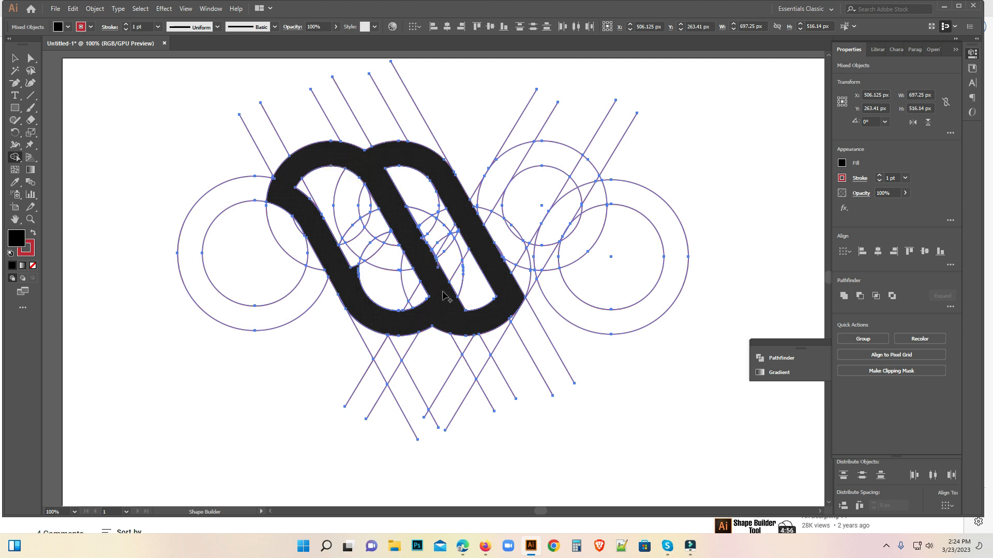
pyautogui.click(339, 265)
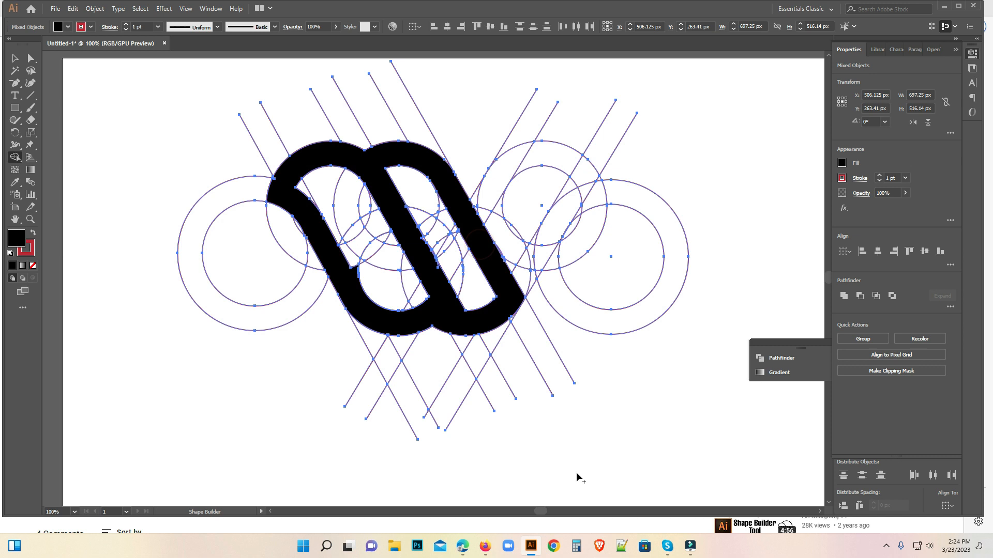
pyautogui.press('a')
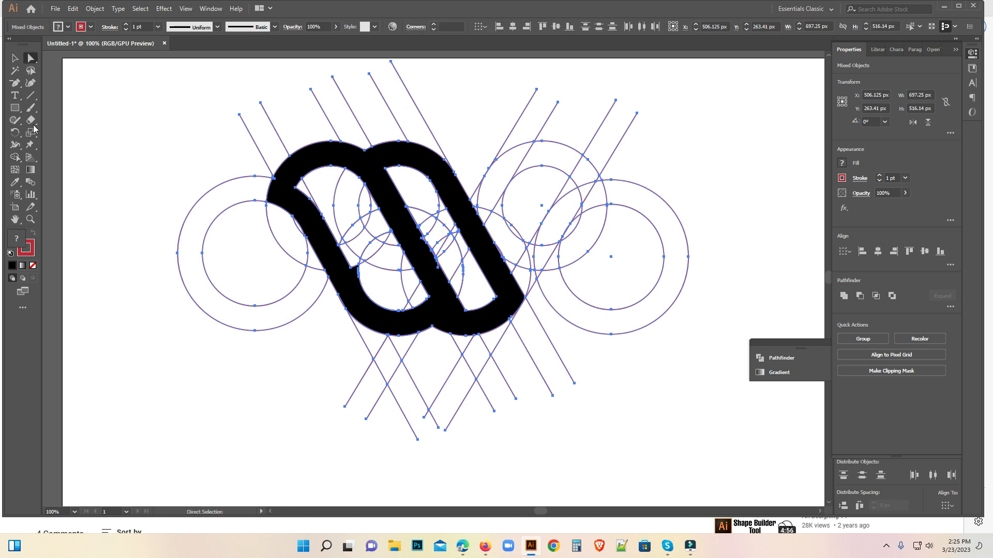
pyautogui.click(886, 546)
pyautogui.click(886, 546)
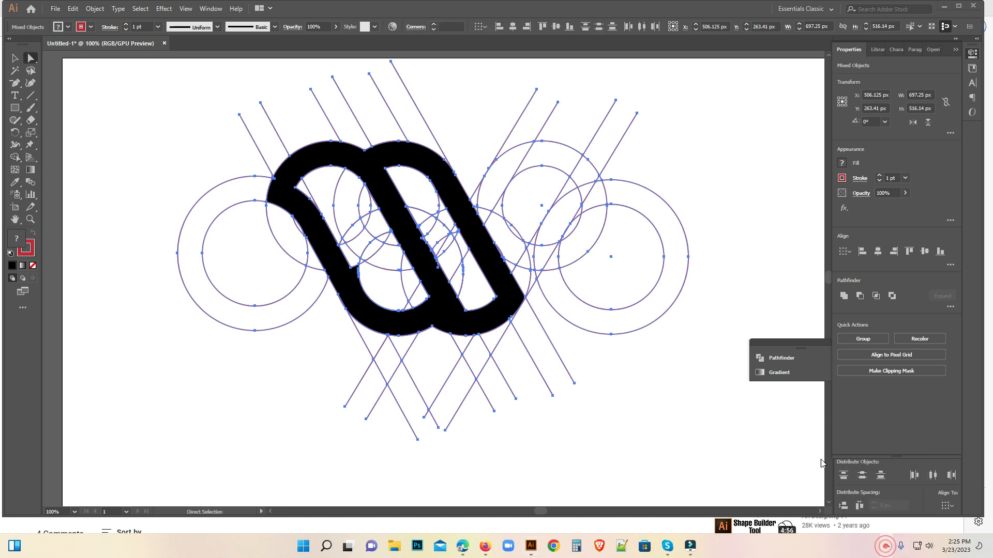
# Merge the third upper arch on the right circle pair into the black shape with the Shape Builder.
pyautogui.click(14, 159)
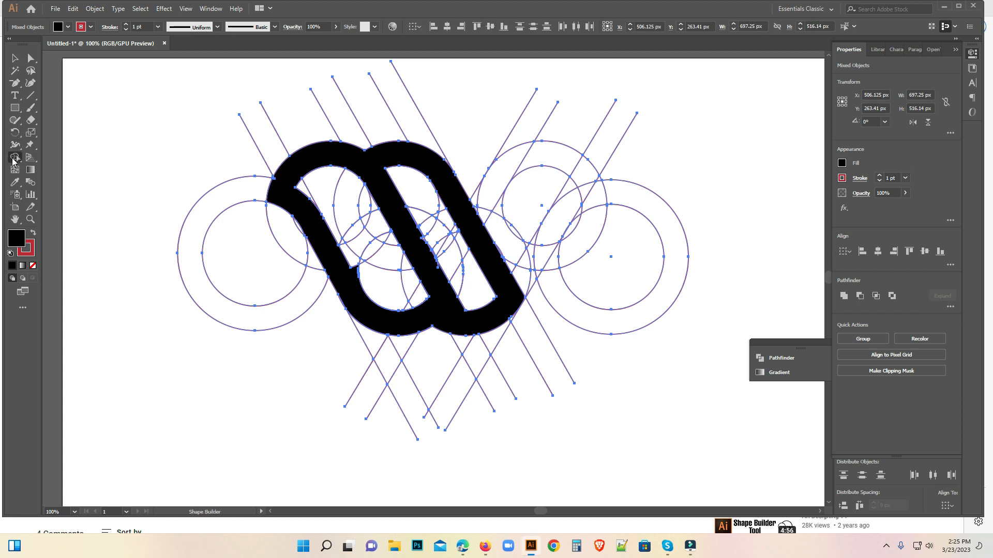
pyautogui.click(471, 203)
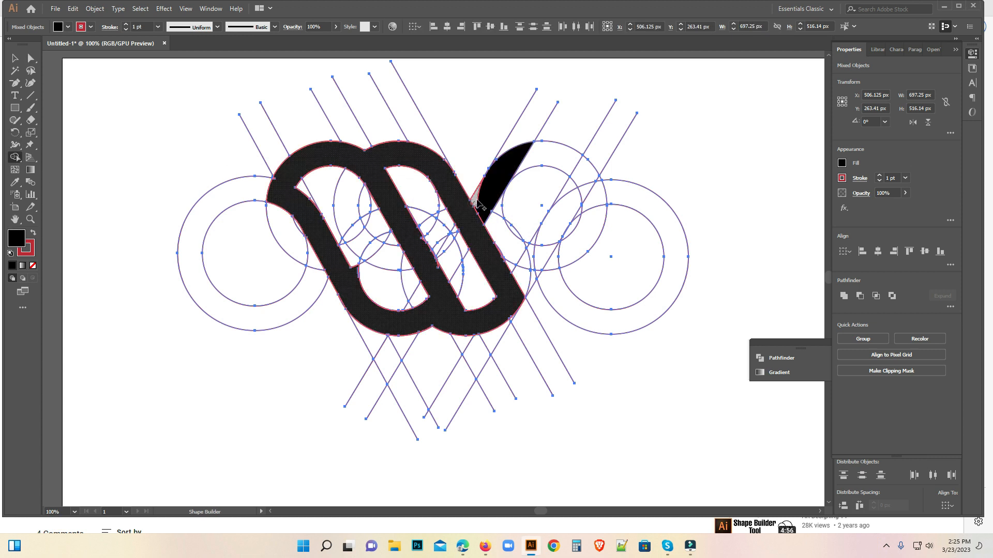
pyautogui.moveTo(514, 160)
pyautogui.mouseDown()
pyautogui.moveTo(548, 157)
pyautogui.moveTo(585, 175)
pyautogui.moveTo(592, 194)
pyautogui.moveTo(581, 173)
pyautogui.moveTo(586, 191)
pyautogui.moveTo(565, 210)
pyautogui.moveTo(569, 195)
pyautogui.mouseUp()
pyautogui.hotkey('ctrl', 'z')
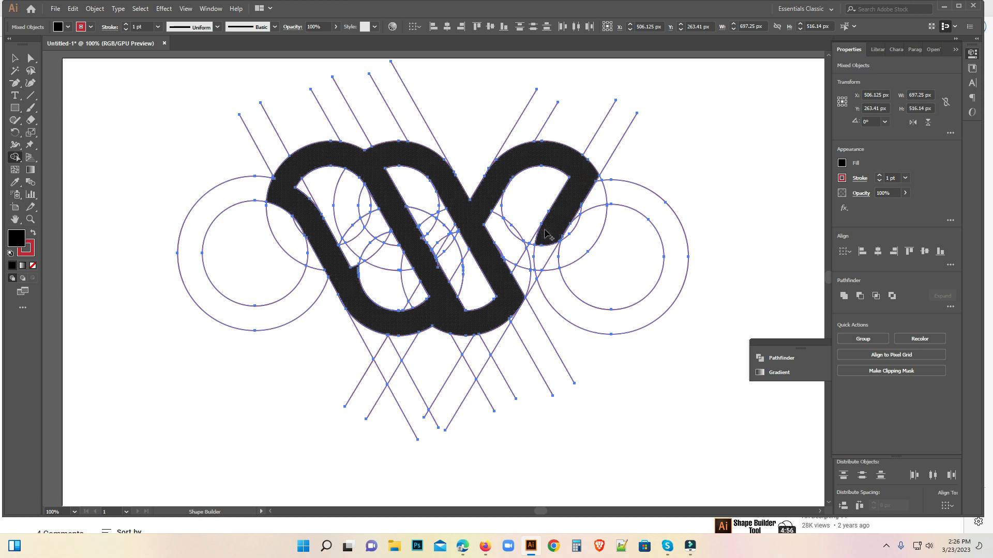
# Merge the remaining regions of the right-hand diagonal down to the second bottom curve to complete the W.
pyautogui.click(540, 249)
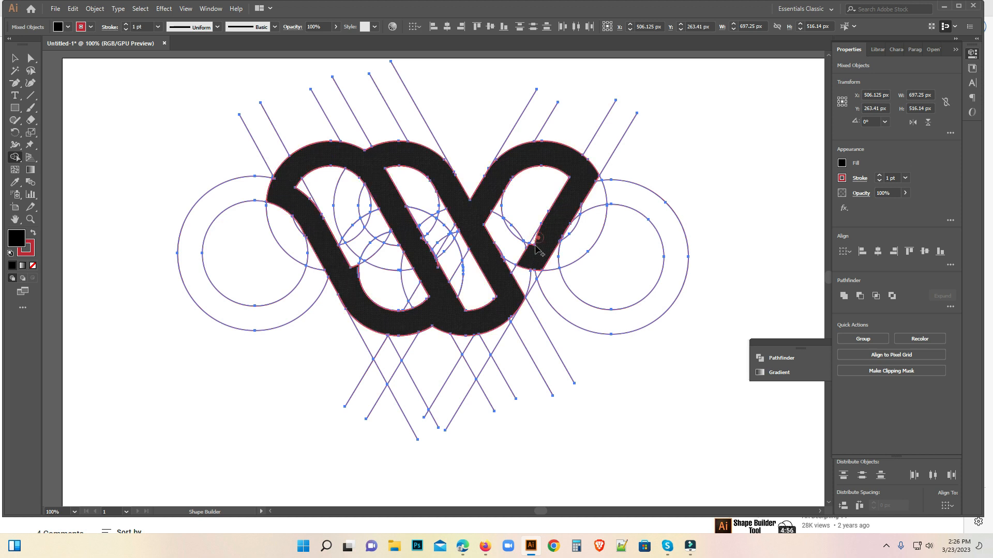
pyautogui.click(532, 270)
pyautogui.moveTo(534, 267); pyautogui.dragTo(527, 286)
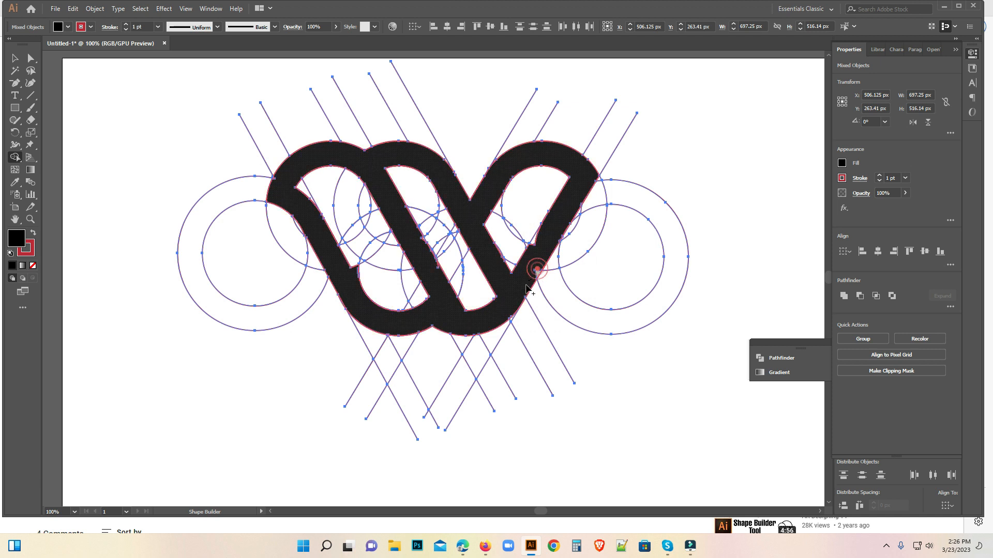
pyautogui.click(533, 230)
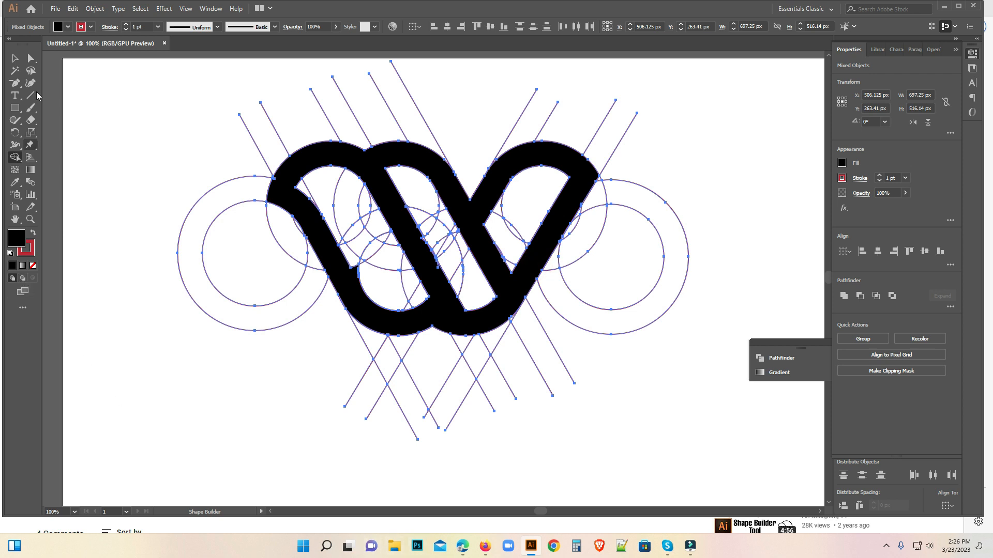
# Merge the remaining fragment along the middle diagonal into the W with the Shape Builder and deselect everything.
pyautogui.click(13, 59)
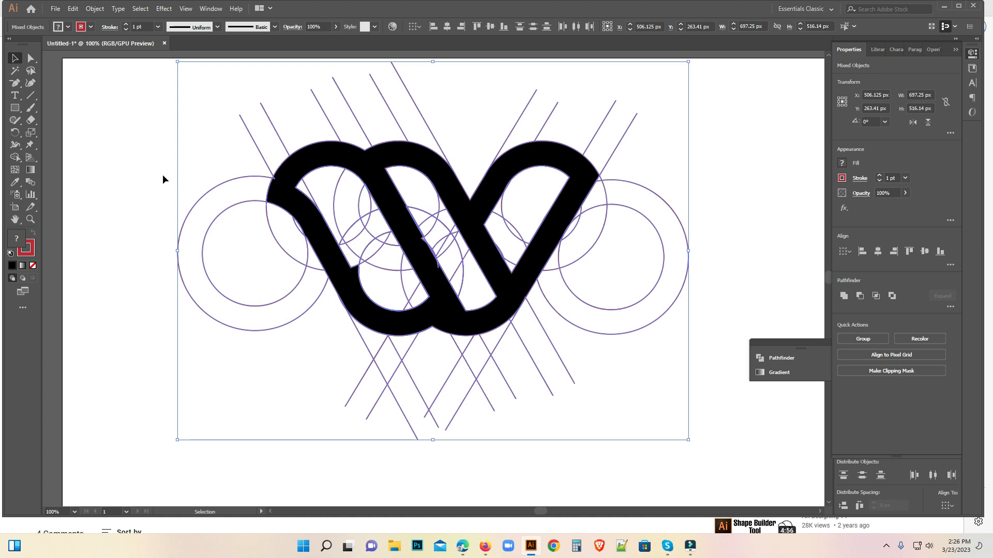
pyautogui.click(15, 157)
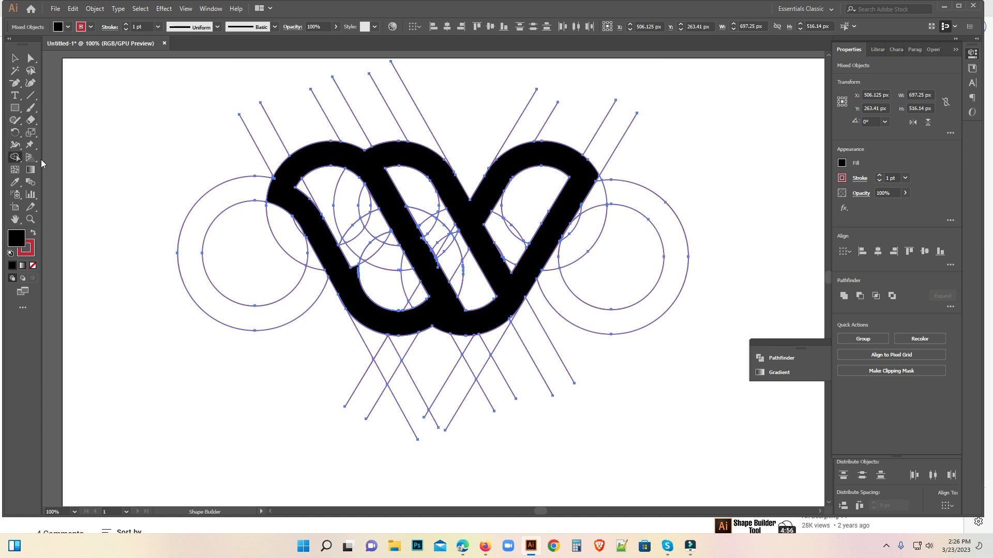
pyautogui.click(434, 271)
pyautogui.click(15, 58)
pyautogui.click(106, 124)
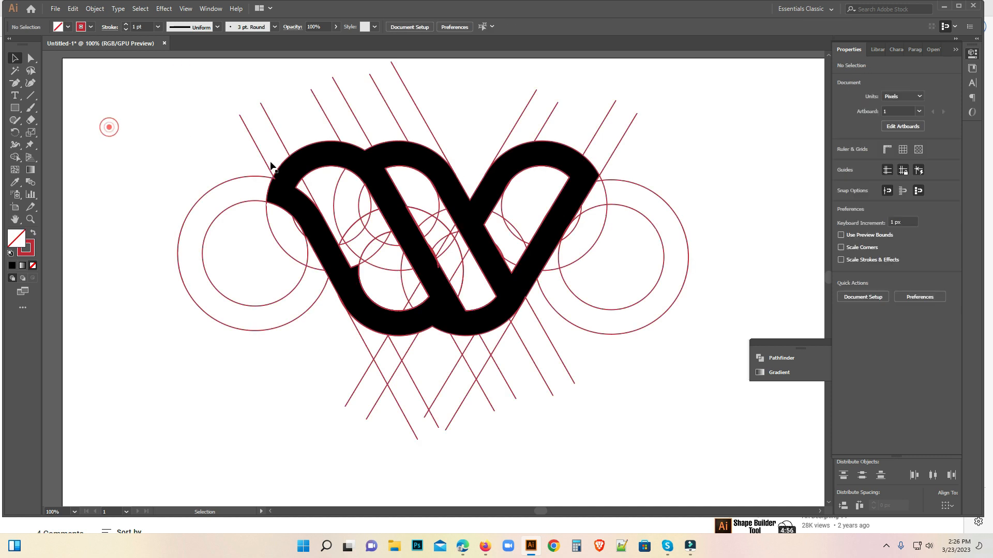
# Cut the black W shape to the clipboard and delete all the remaining construction circles and lines.
pyautogui.click(308, 172)
pyautogui.click(57, 10)
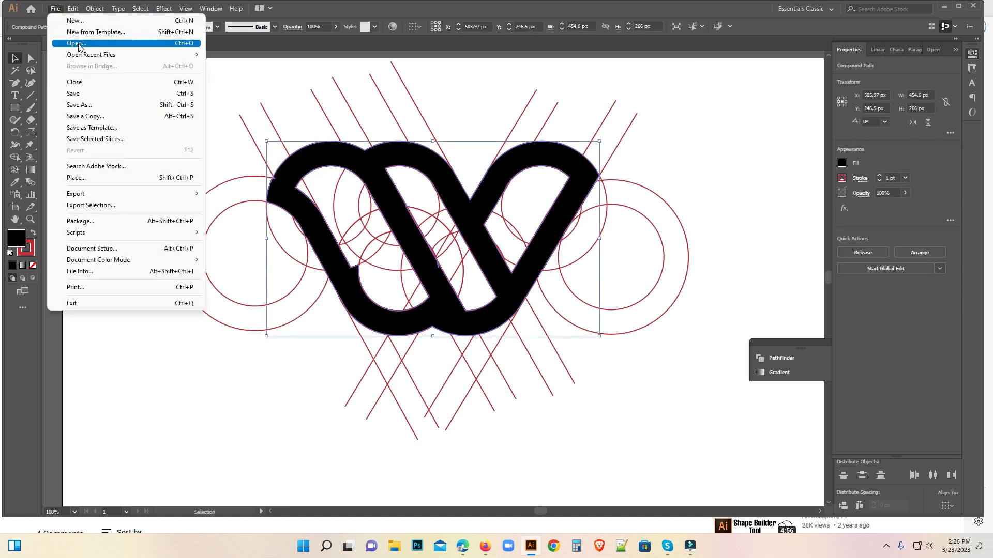
pyautogui.moveTo(75, 14)
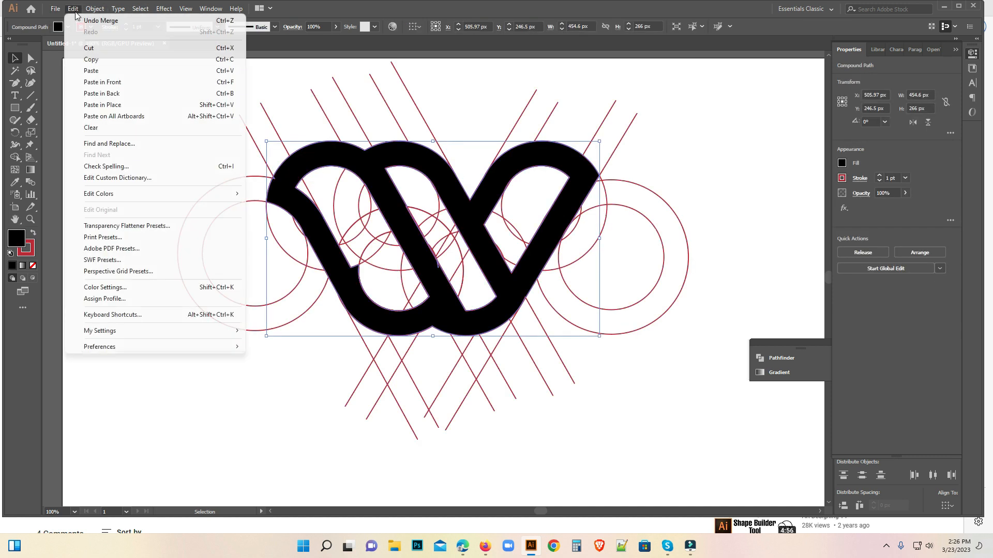
pyautogui.click(93, 50)
pyautogui.moveTo(147, 100); pyautogui.dragTo(703, 433)
pyautogui.press('Delete')
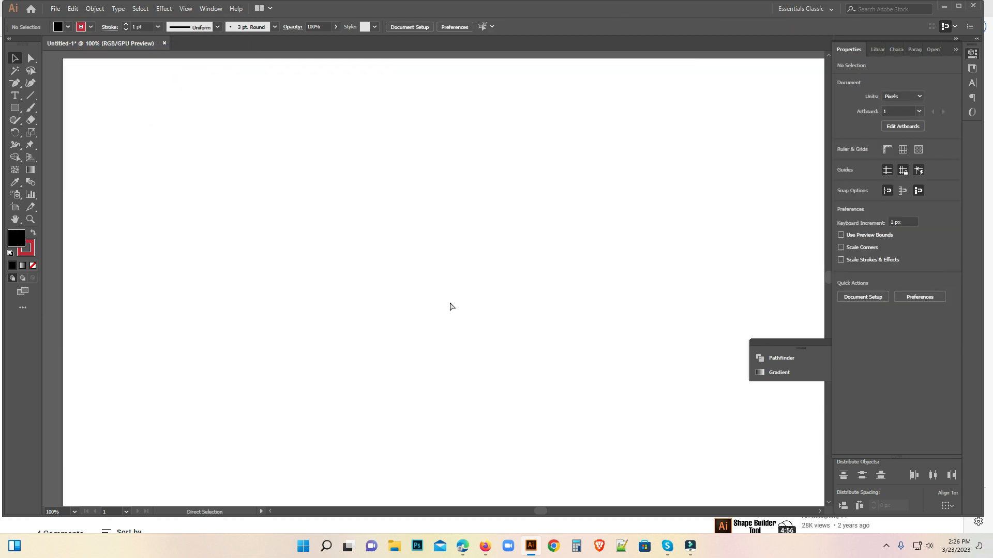
# Paste the W shape back in front and fill it with a linear gradient running from dark navy to light blue.
pyautogui.hotkey('ctrl', 'f')
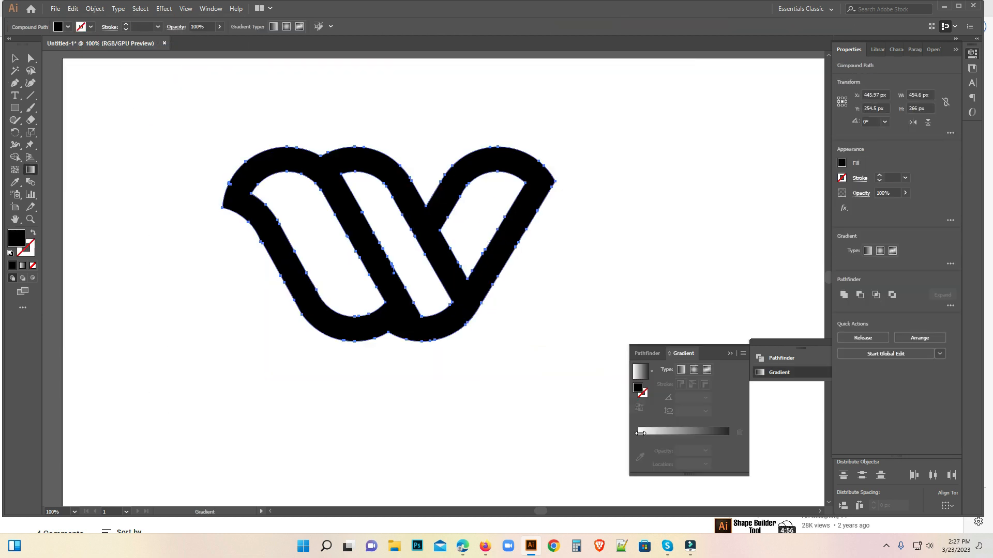
pyautogui.click(641, 433)
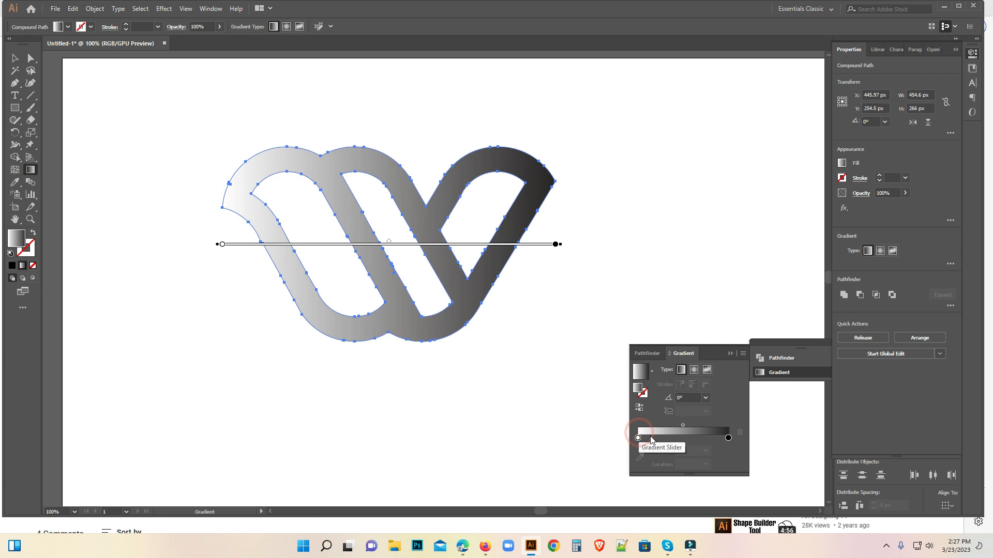
pyautogui.doubleClick(638, 438)
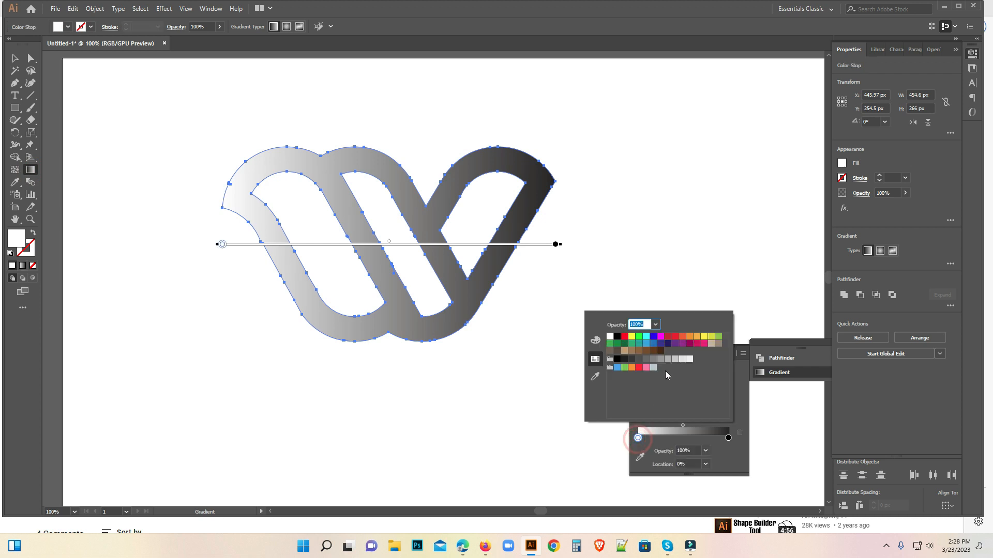
pyautogui.click(666, 344)
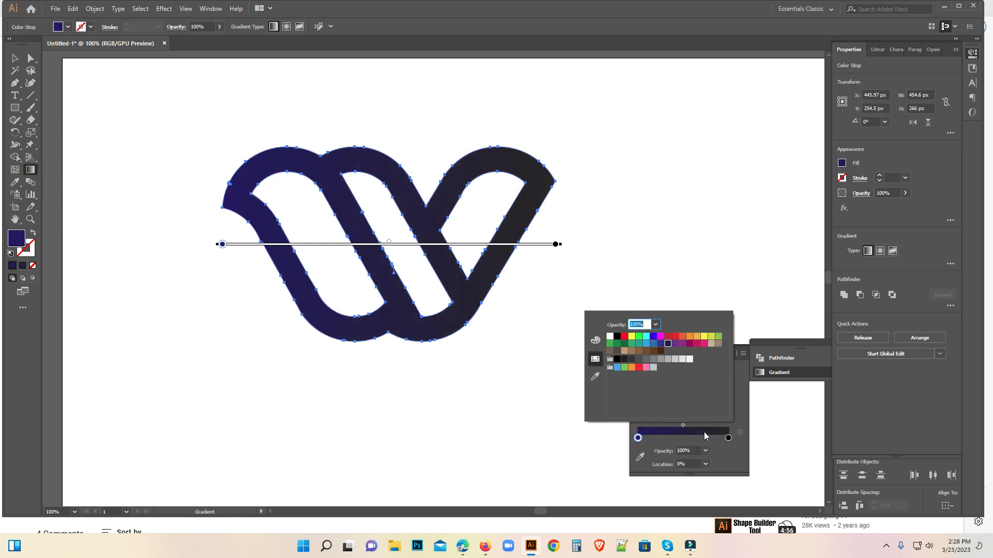
pyautogui.doubleClick(728, 438)
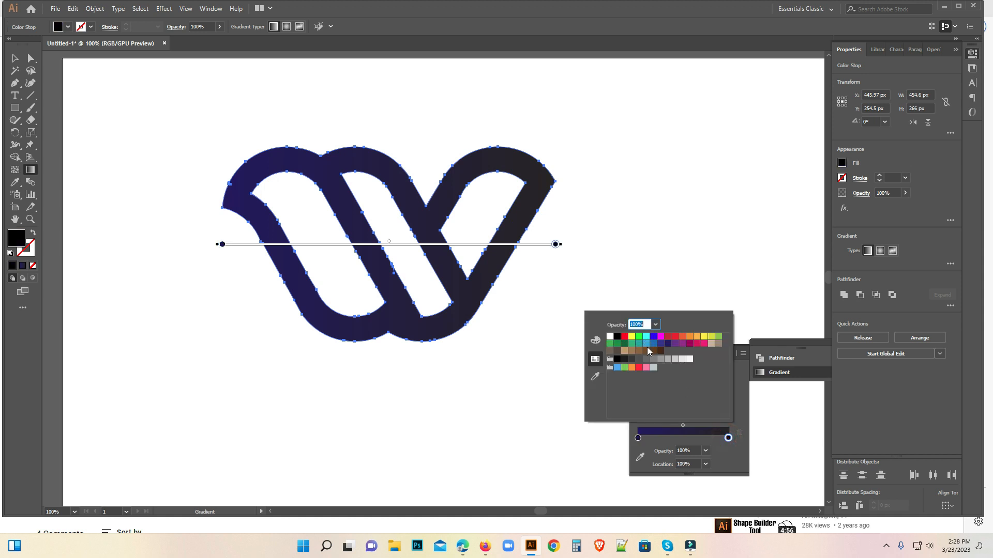
pyautogui.click(646, 344)
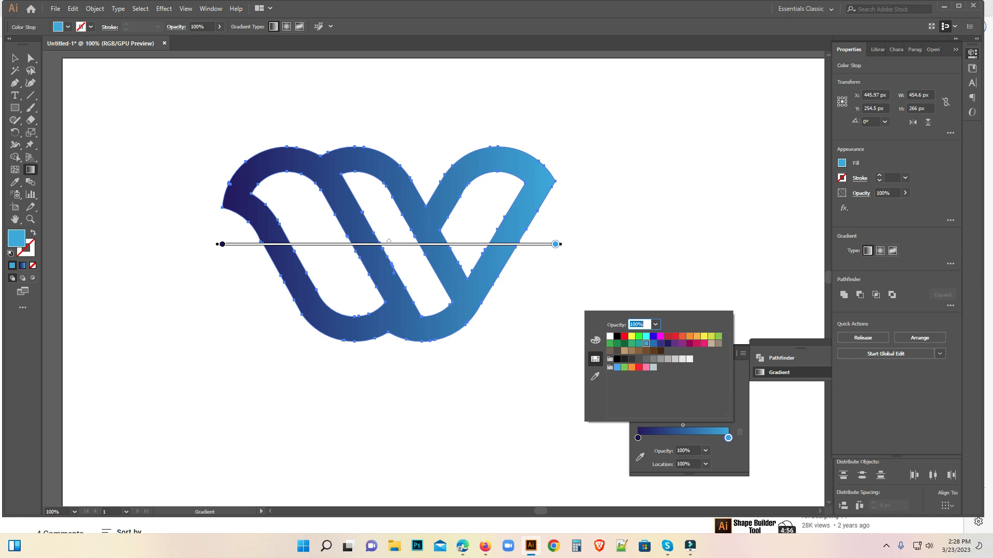
# Scale the whole W logo up proportionally by about a third, keeping its upper-left corner fixed, and deselect it.
pyautogui.click(12, 62)
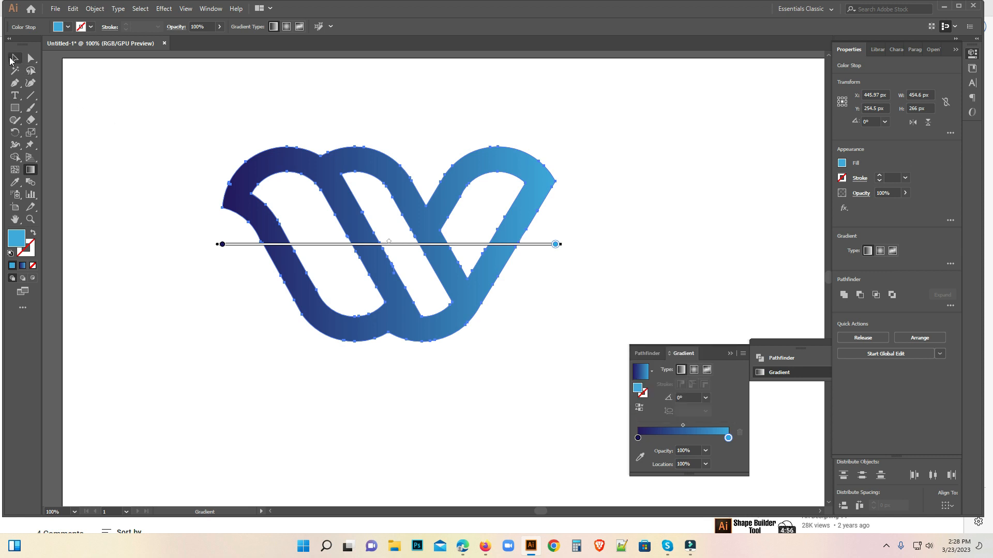
pyautogui.click(13, 60)
pyautogui.click(138, 127)
pyautogui.moveTo(163, 112); pyautogui.dragTo(560, 379)
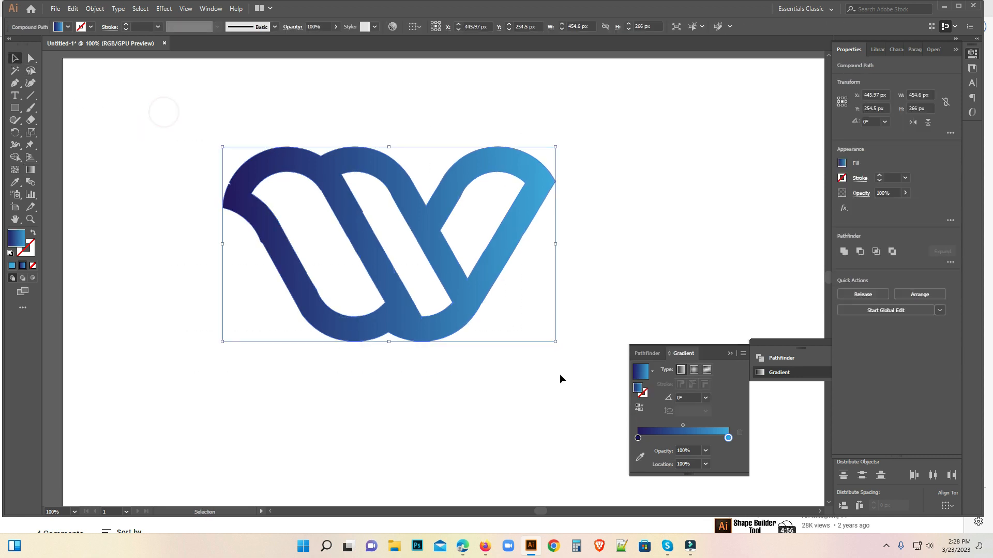
pyautogui.moveTo(555, 342); pyautogui.dragTo(676, 450)
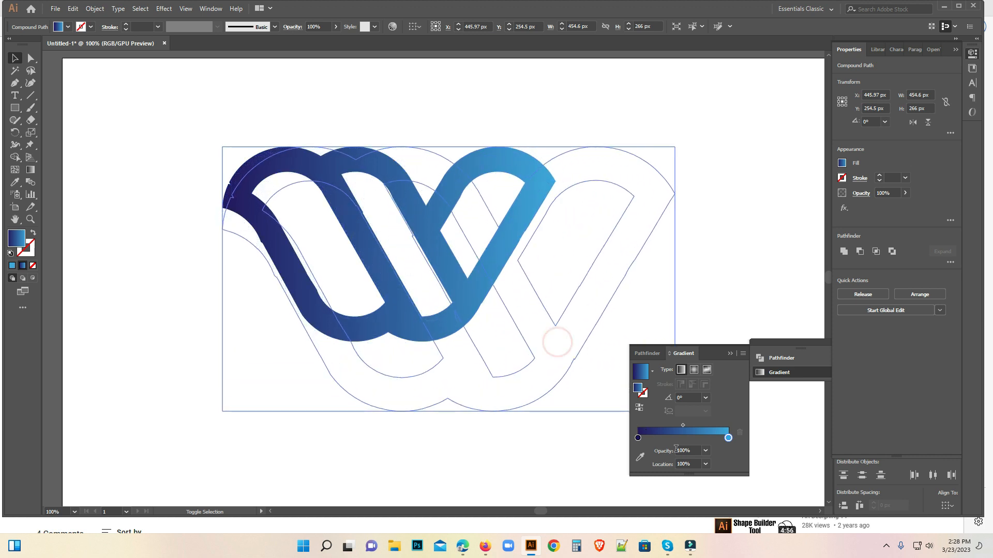
pyautogui.moveTo(675, 412); pyautogui.dragTo(675, 411)
pyautogui.click(723, 246)
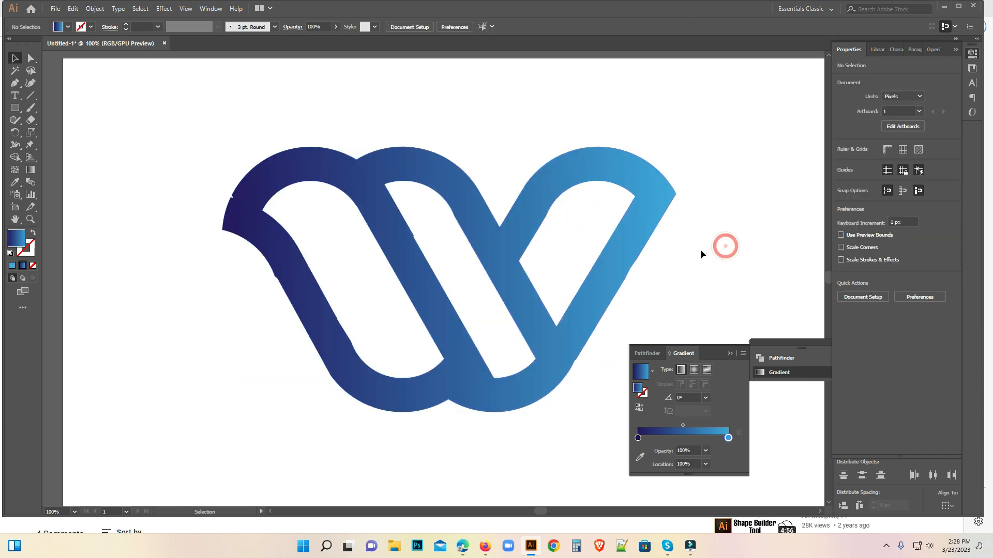